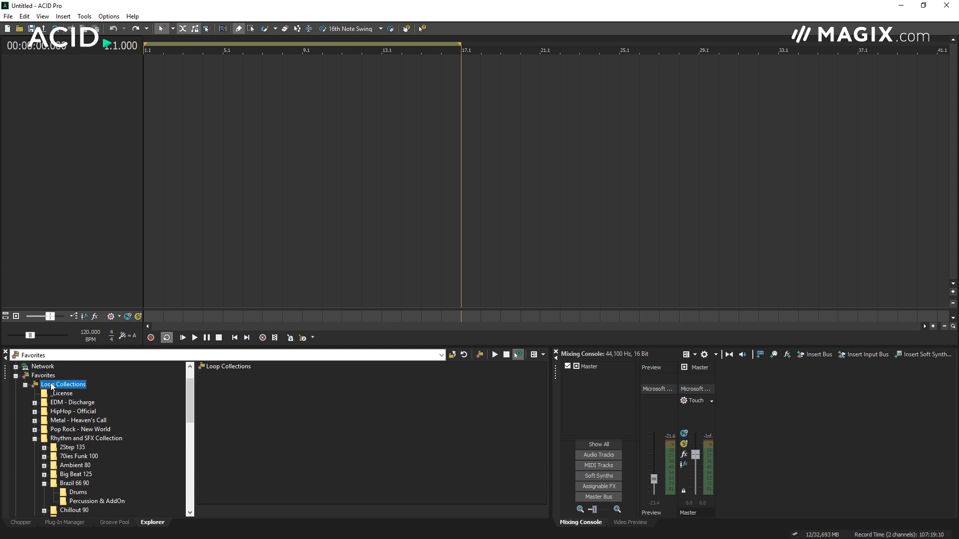
Step: Open the Drums folder of Dance Electro 125 in the Rhythm and SFX Collection
left_click(71, 436)
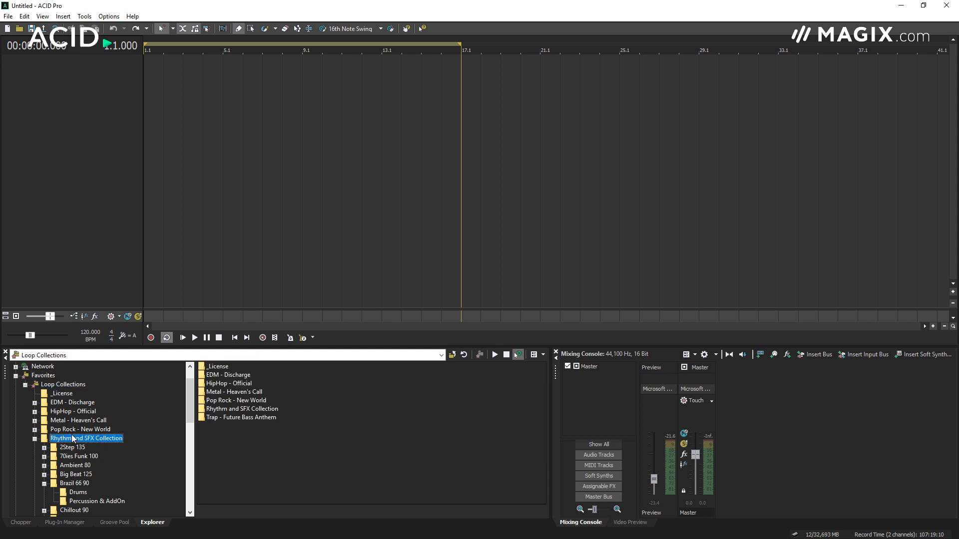
scroll(71, 435, "down", 3)
left_click(72, 414)
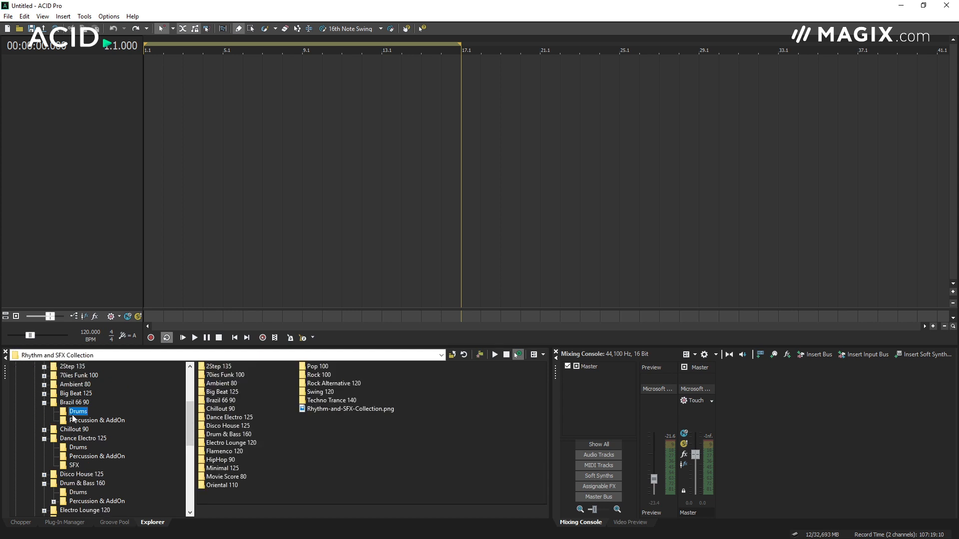
left_click(79, 447)
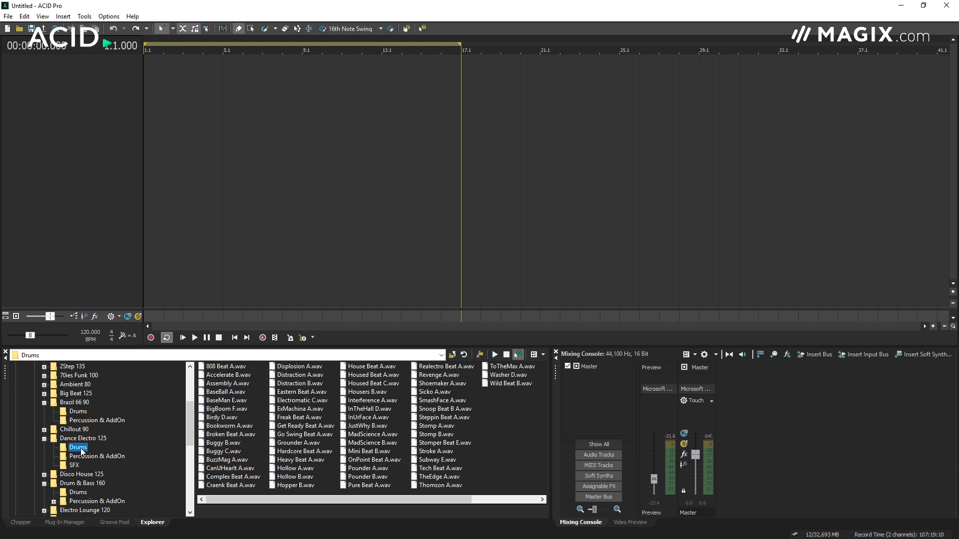
Step: Audition BaseBall A, BaseMan E and BigBoom F, then add BigBoom F.wav as a track and paint one loop pass from bar 1
left_click(225, 393)
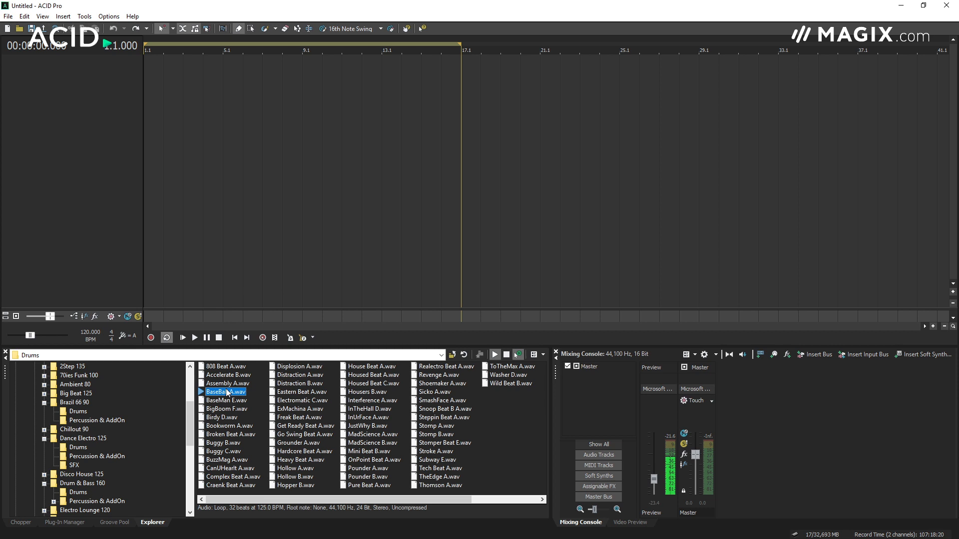
key("Down")
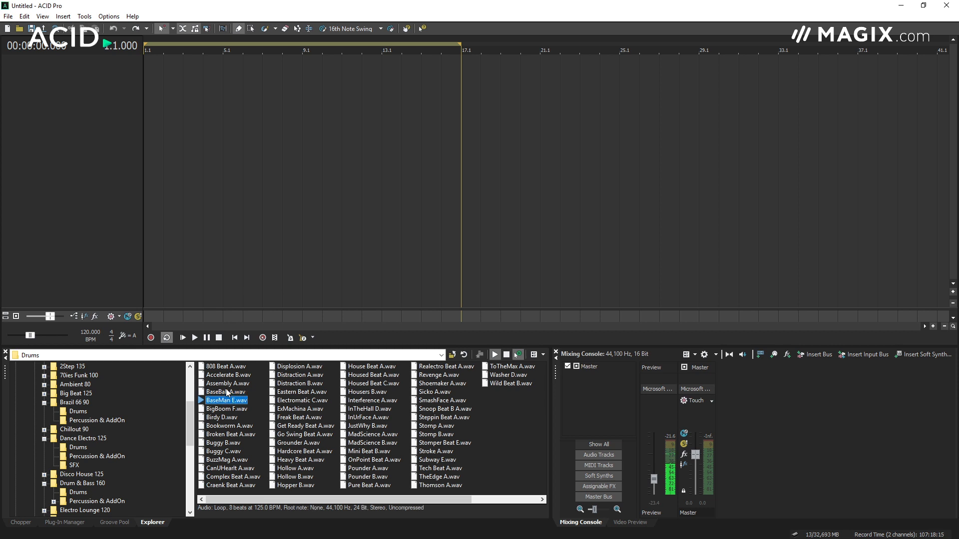
key("Down")
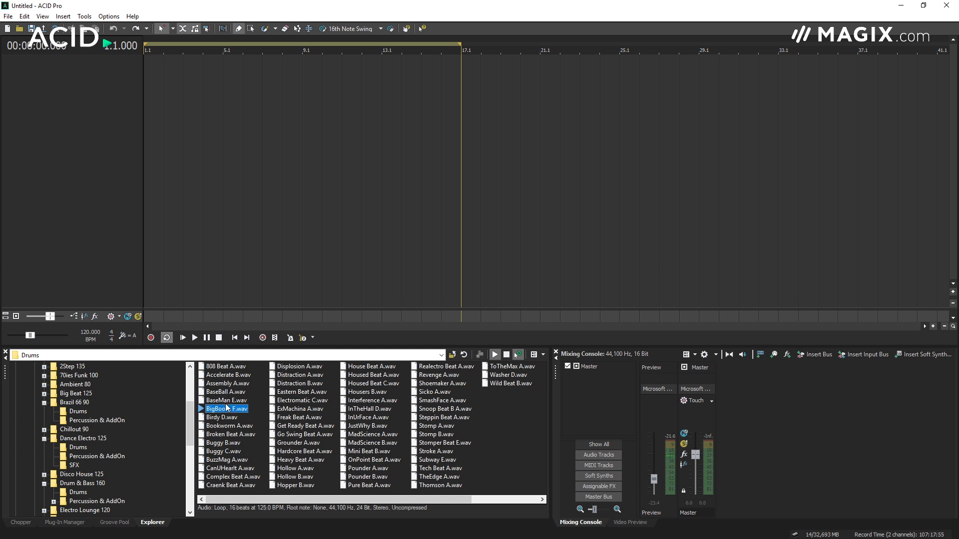
key("Return")
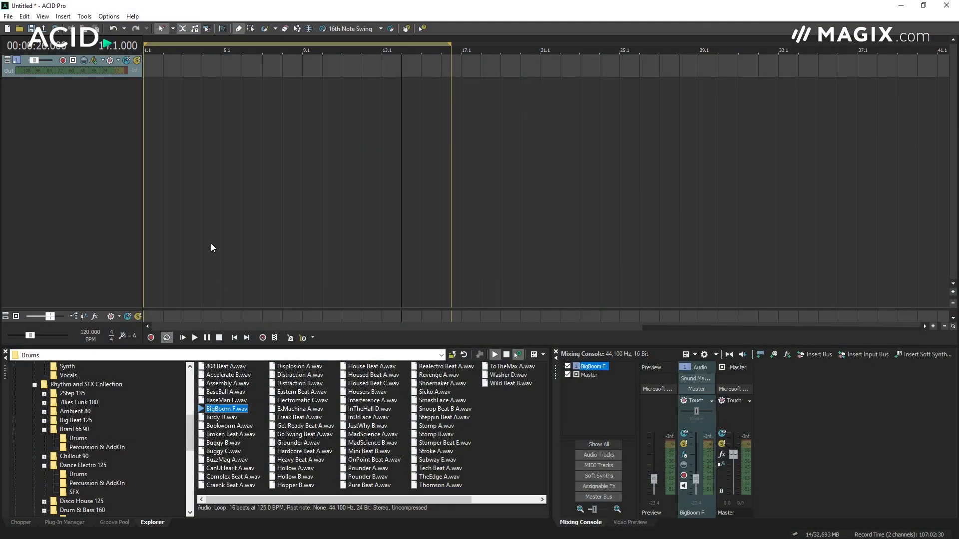
left_click(154, 67)
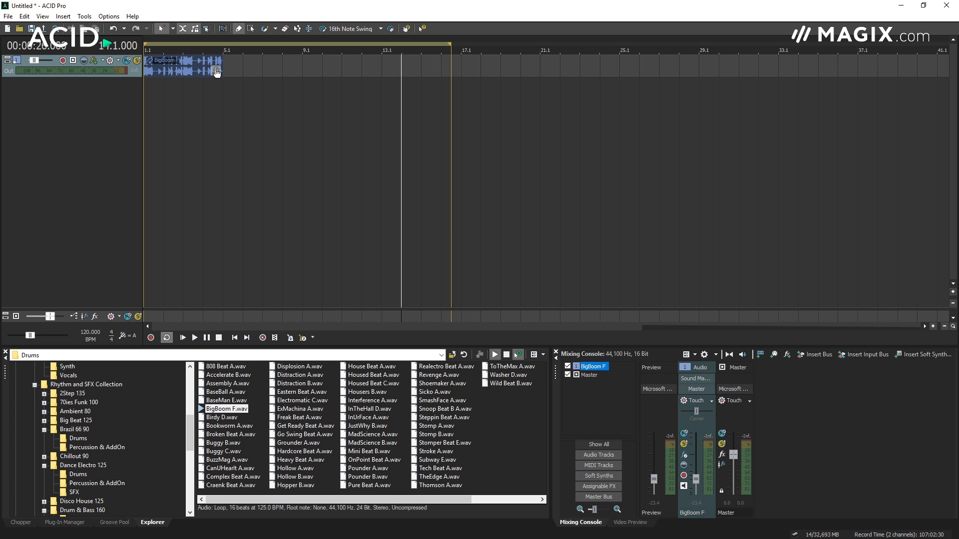
Step: Shorten the loop region to end with the BigBoom F event at bar 5 and start looped playback
scroll(187, 129, "up", 2)
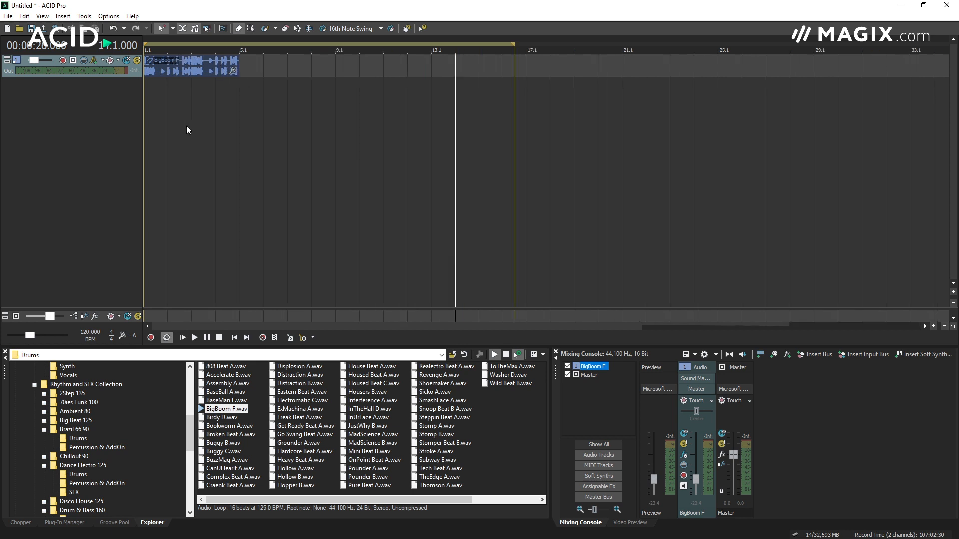
key("space")
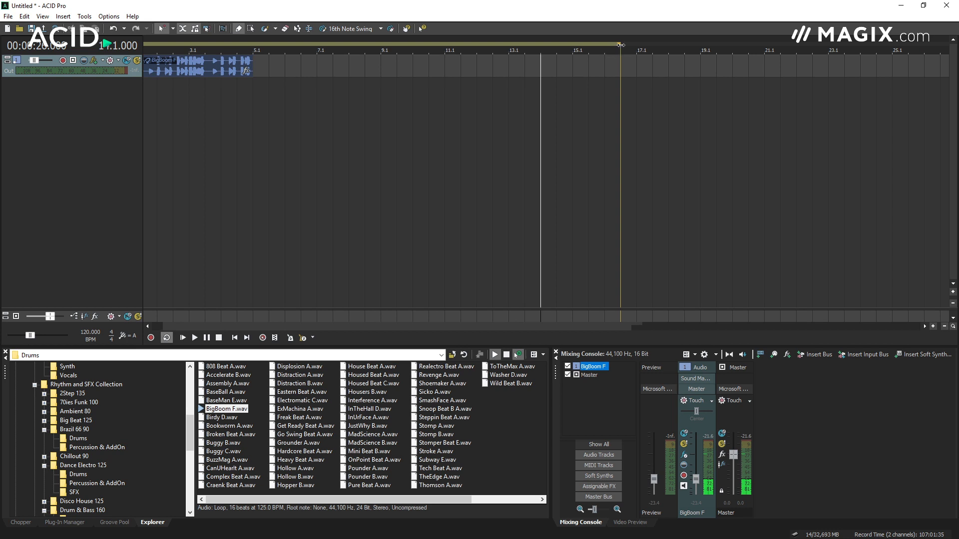
left_click_drag(621, 44, 254, 75)
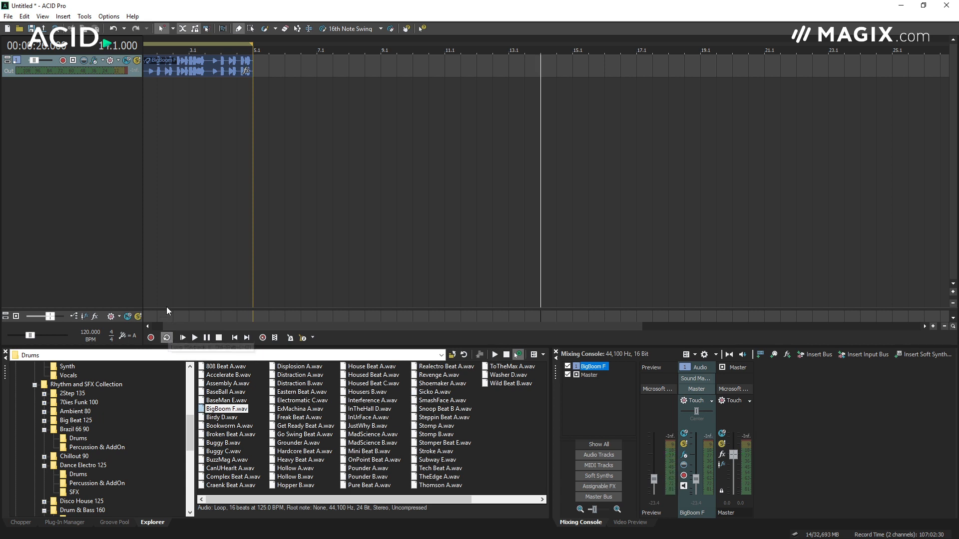
left_click(152, 284)
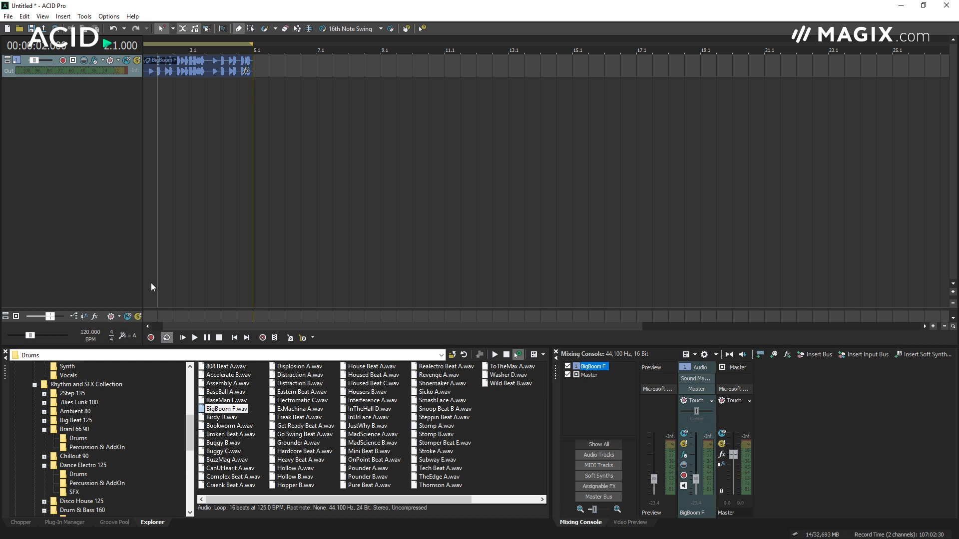
key("space")
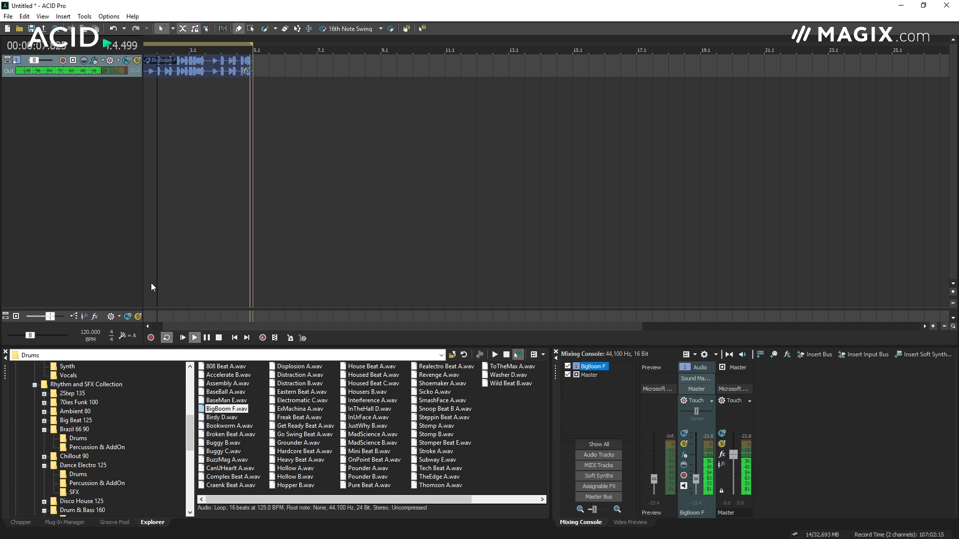
Step: Audition Pop Rock - New World bass loops, add Bronze Bass A 1.wav as a track and paint it from bar 1 to bar 5
scroll(98, 400, "up", 5)
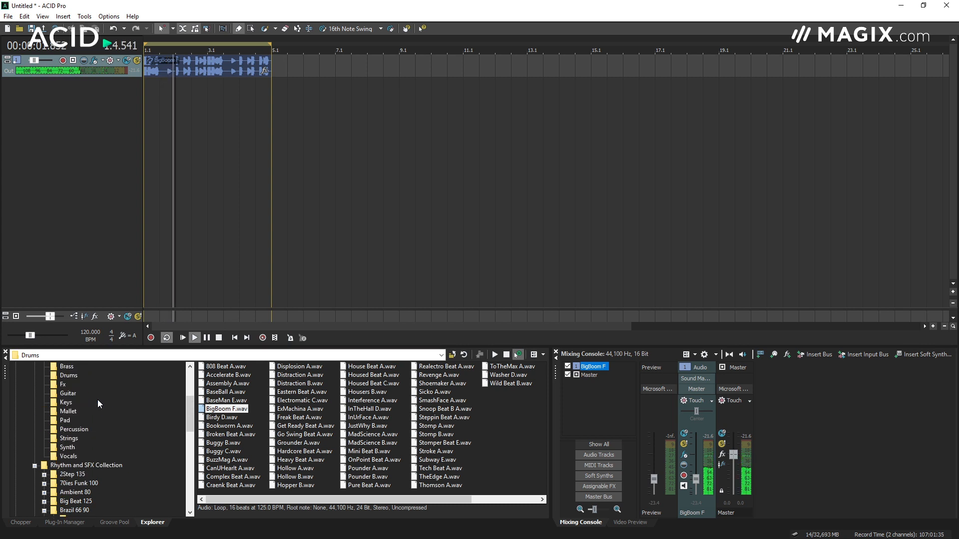
left_click(67, 413)
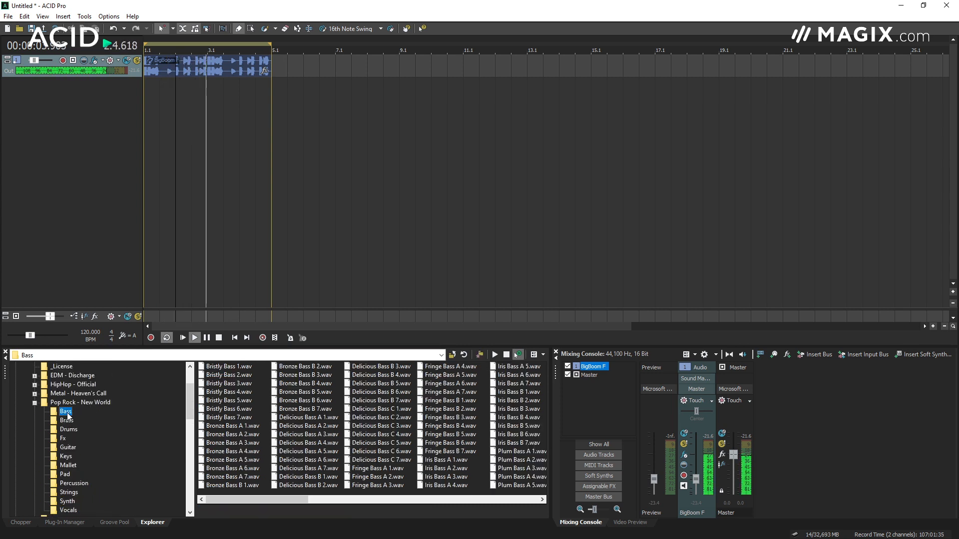
left_click(214, 402)
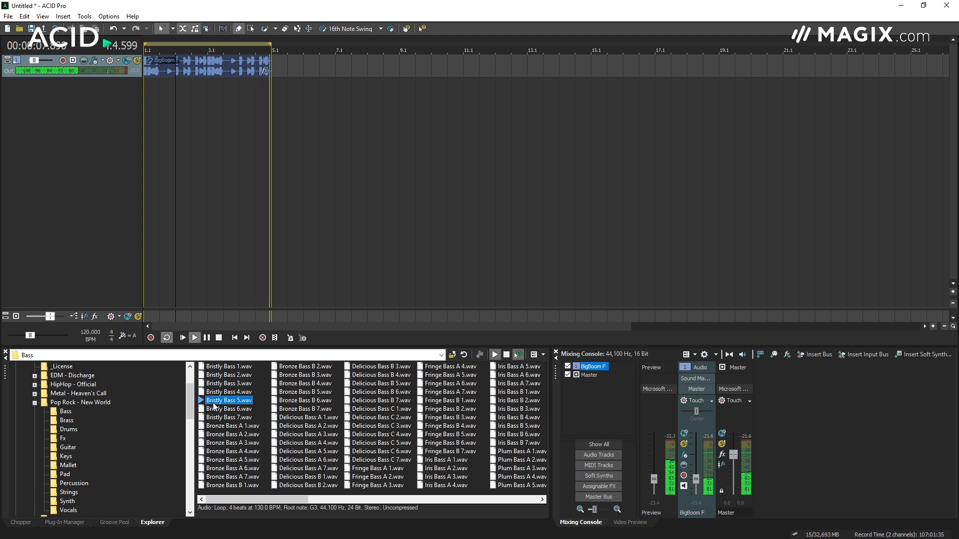
left_click(217, 427)
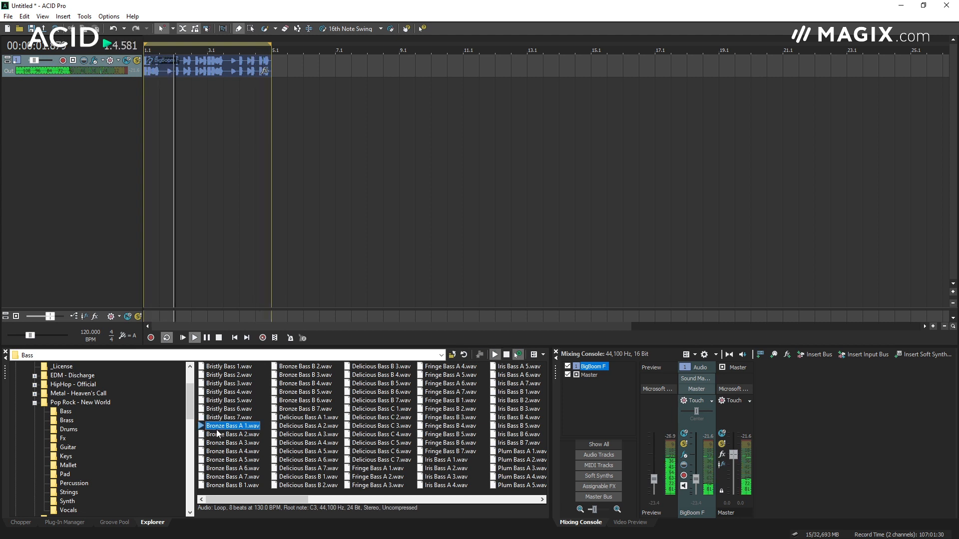
double_click(217, 429)
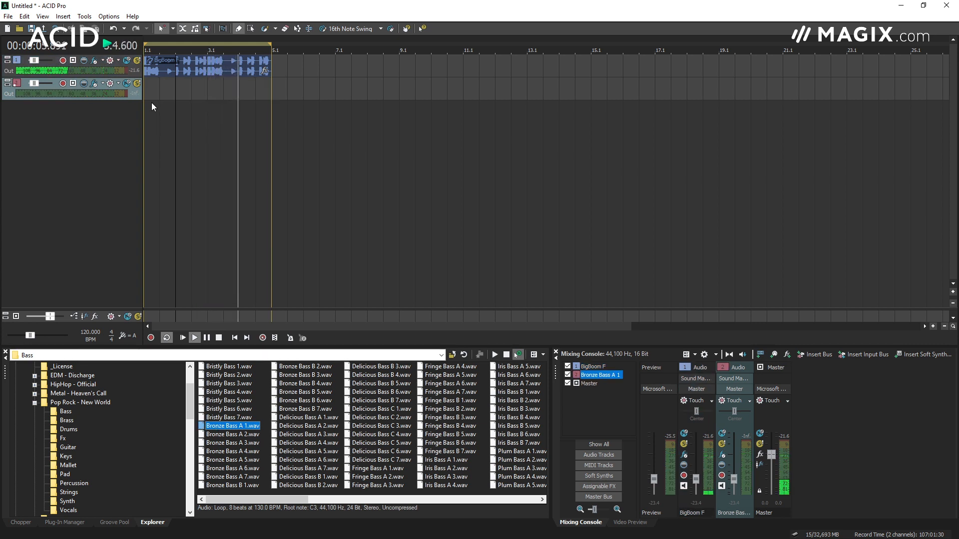
left_click_drag(150, 85, 268, 94)
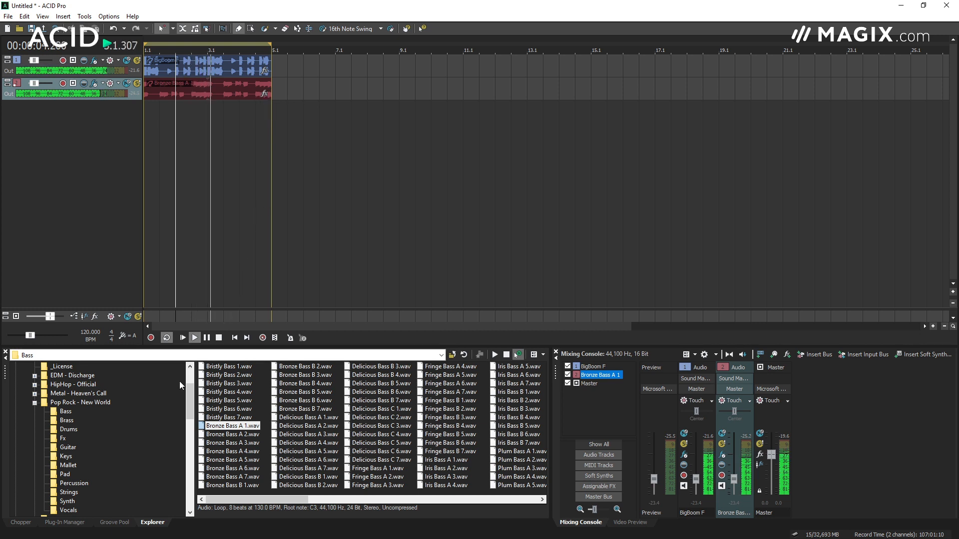
Step: Add Delicious Piano D 3.wav from the Keys folder as a track and place two events, halfway through bars 1 and 3
left_click(67, 458)
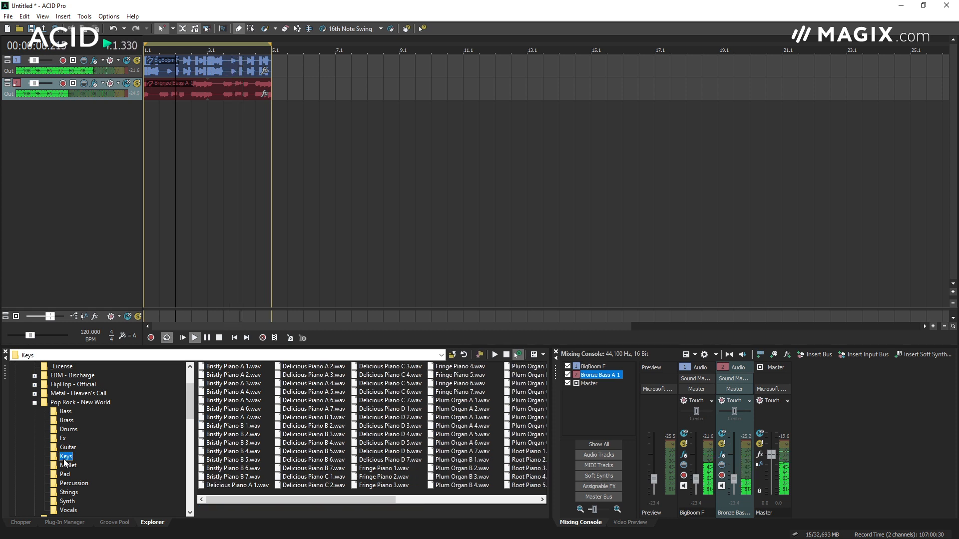
left_click(297, 427)
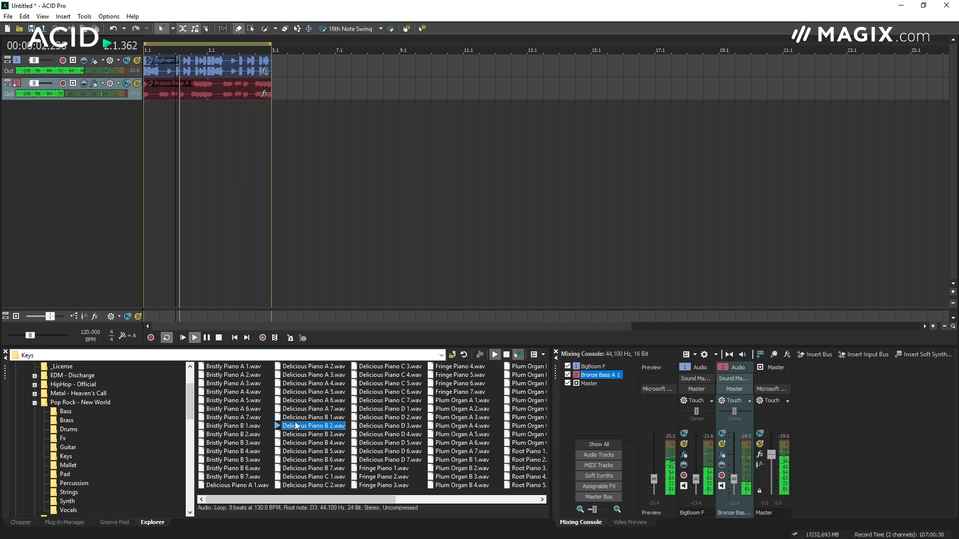
left_click(371, 427)
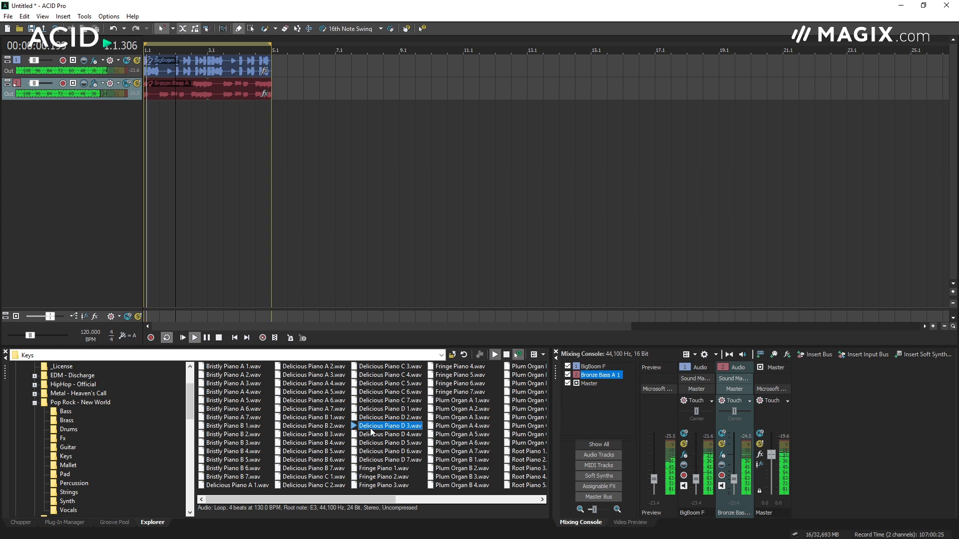
double_click(371, 428)
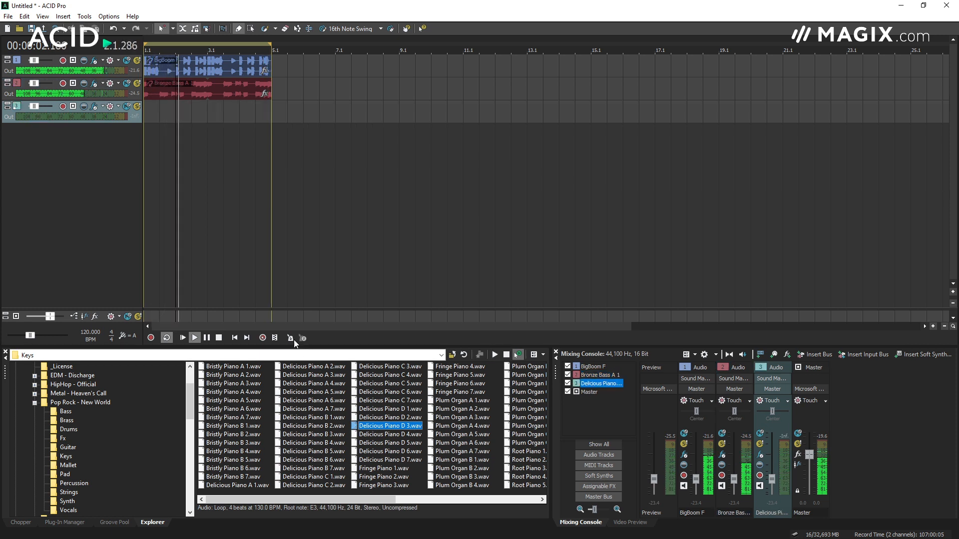
left_click(175, 111)
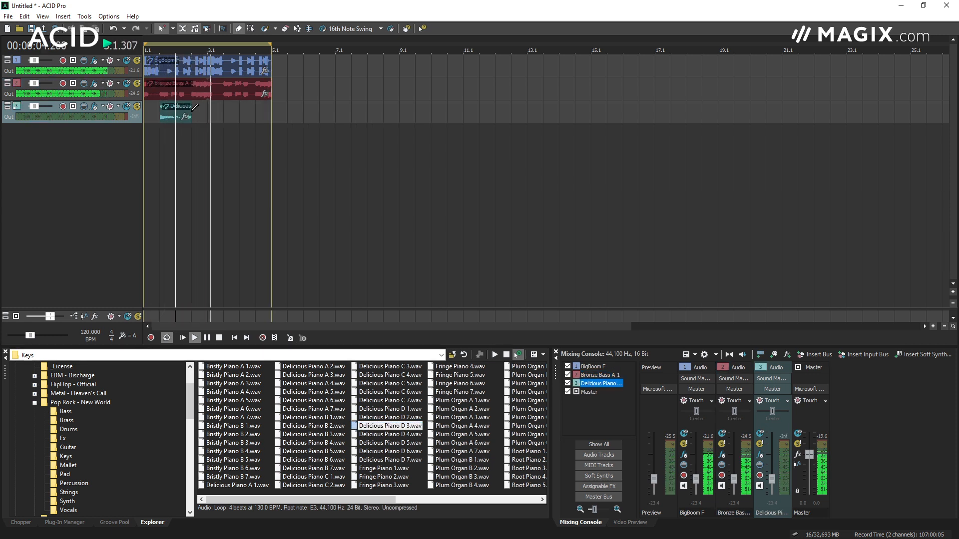
left_click(227, 111)
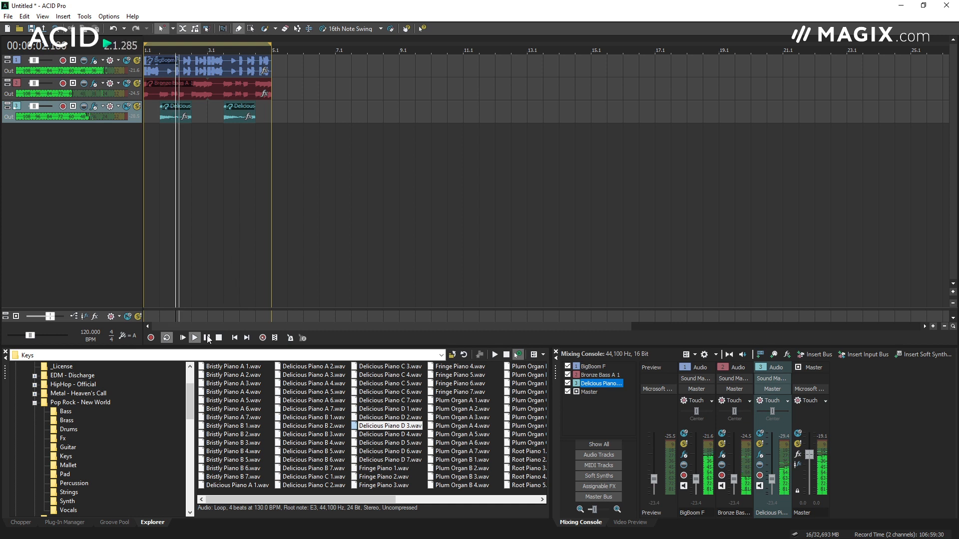
Step: Add Bronze Claps.wav from the Percussion folder as a track and paint it from bar 1 to bar 5
left_click(72, 484)
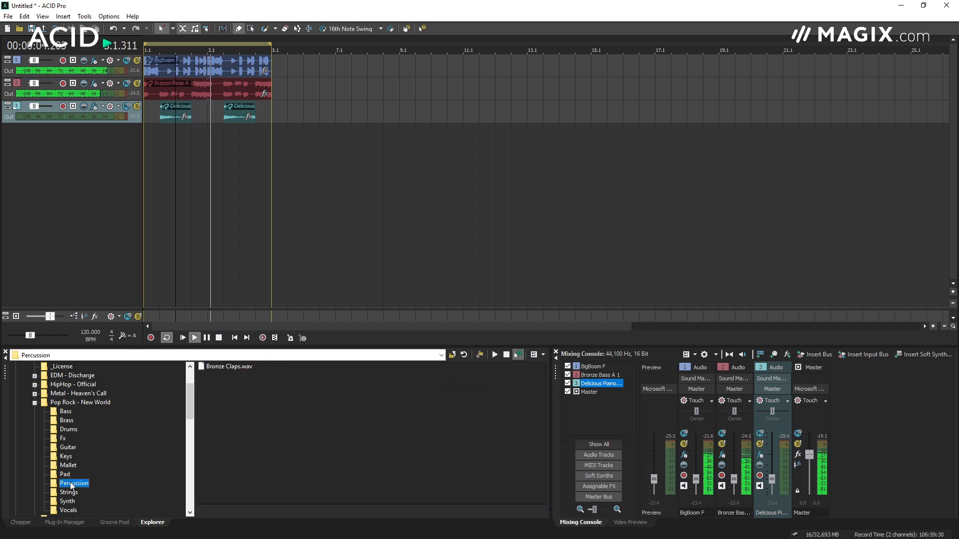
left_click(219, 367)
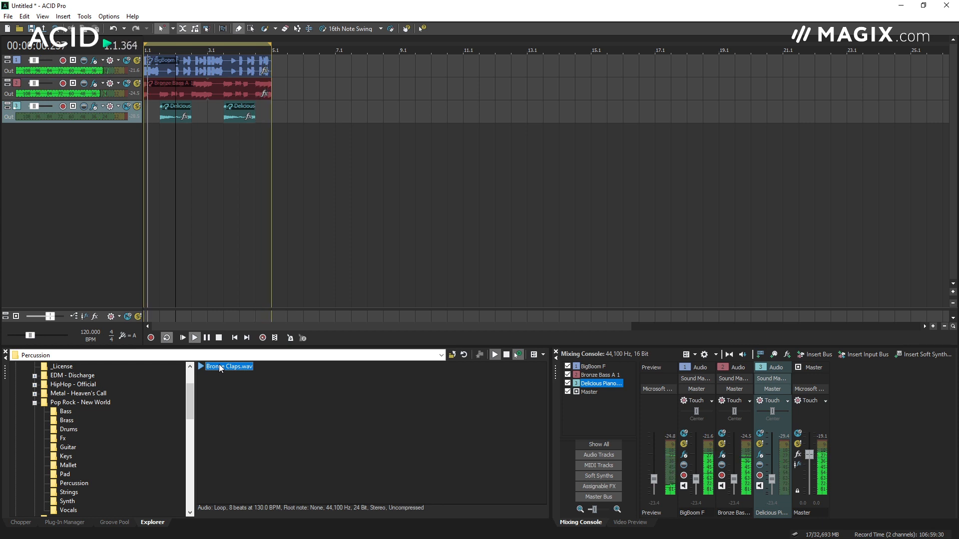
double_click(218, 367)
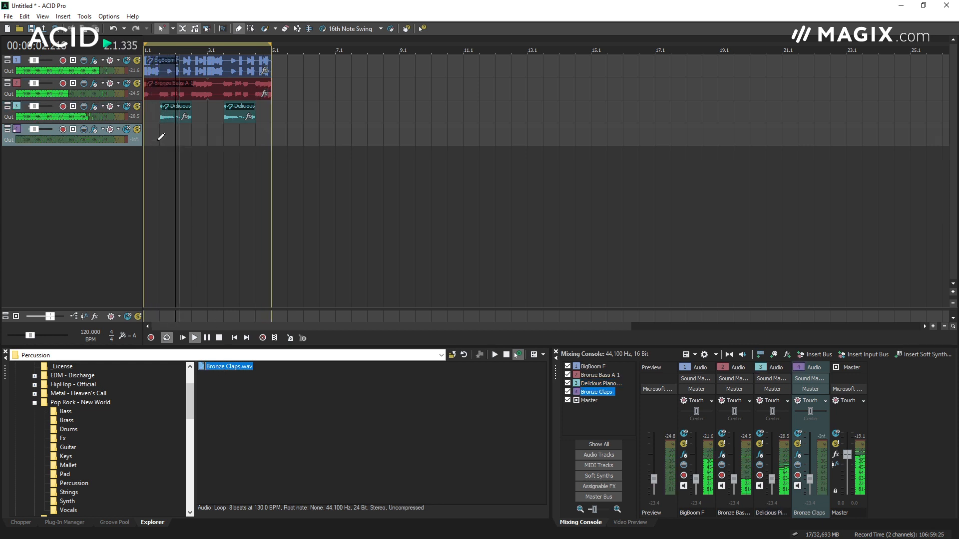
left_click_drag(150, 140, 267, 142)
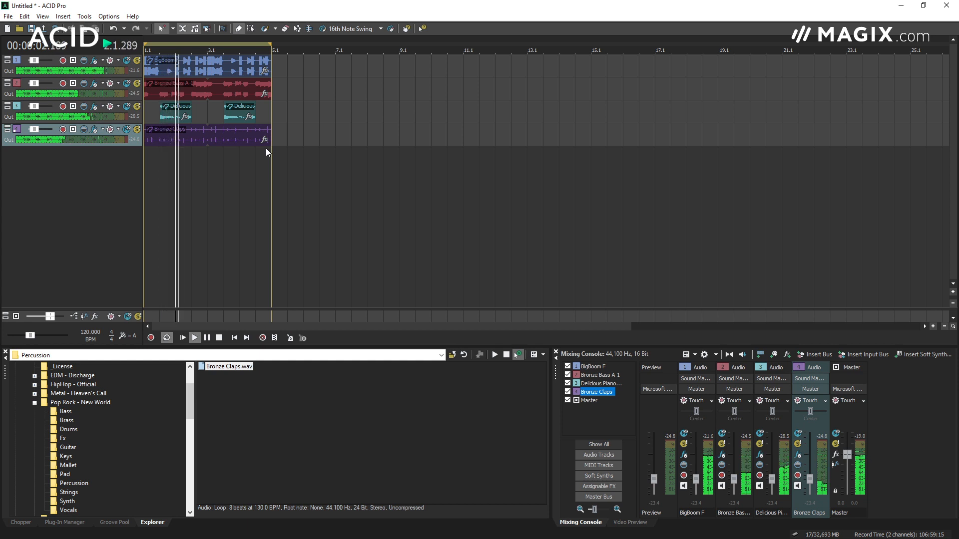
Step: Restart playback and extend the loop region's end to about the middle of bar 16
key("space")
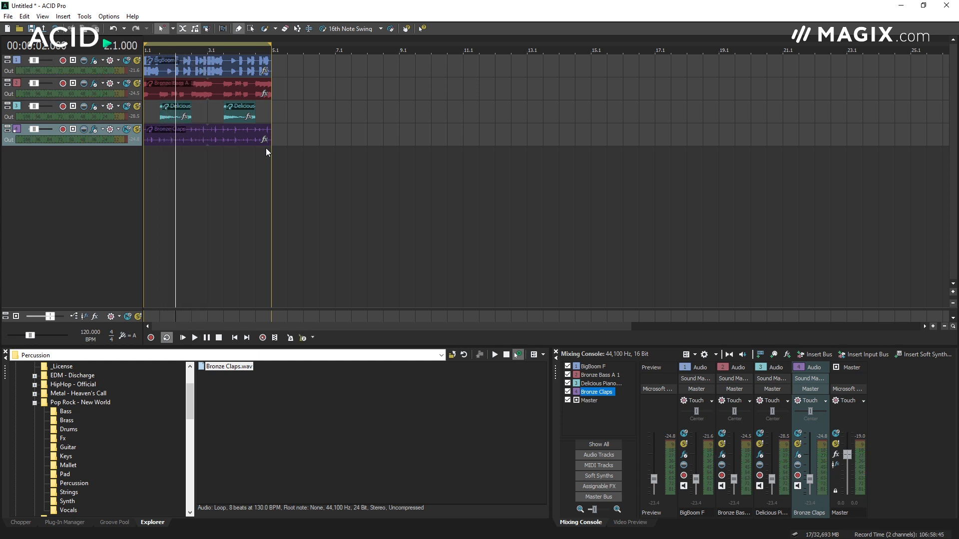
key("space")
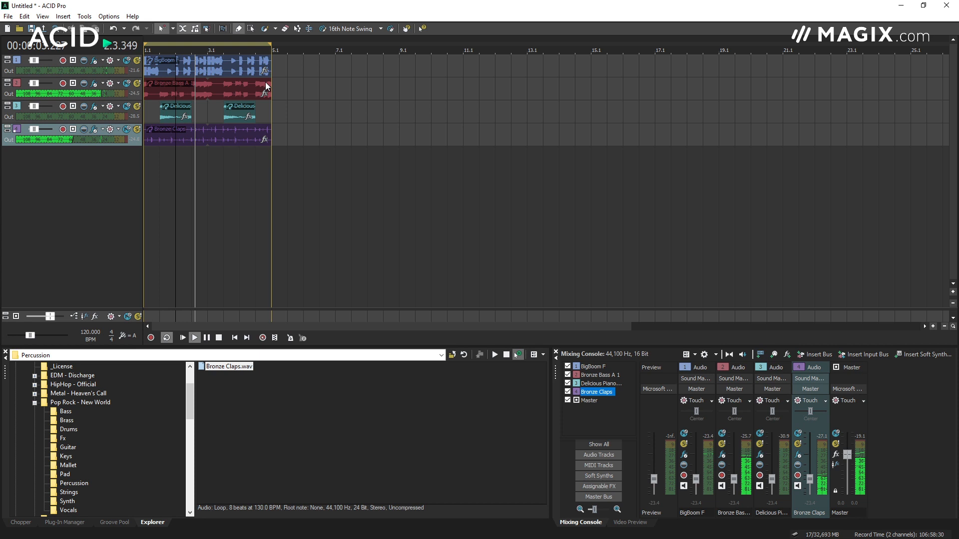
left_click_drag(270, 48, 633, 53)
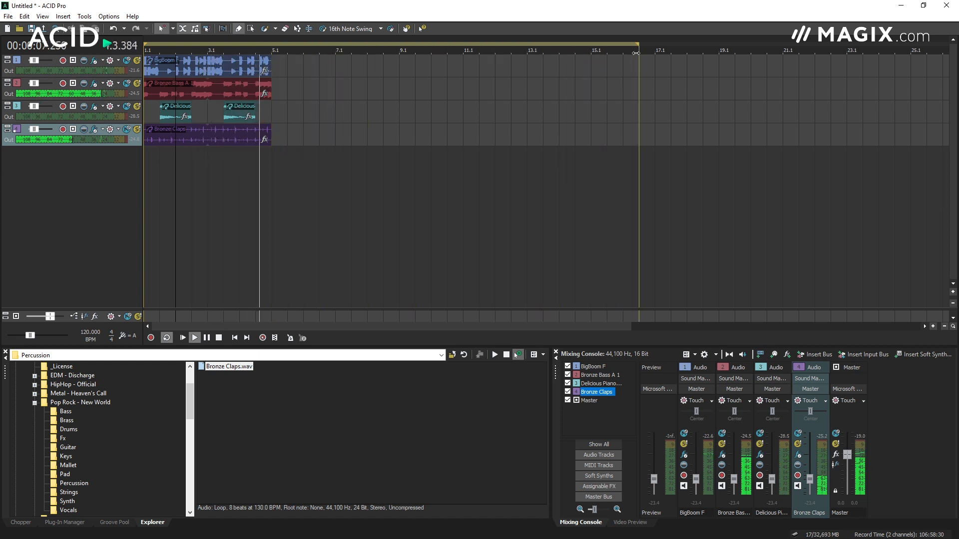
Step: Extend the BigBoom and Bronze Bass events to the loop region's end and paint Bronze Claps over bars 7.3 to 11.3 and from 13.3 to that end
left_click_drag(271, 67, 640, 79)
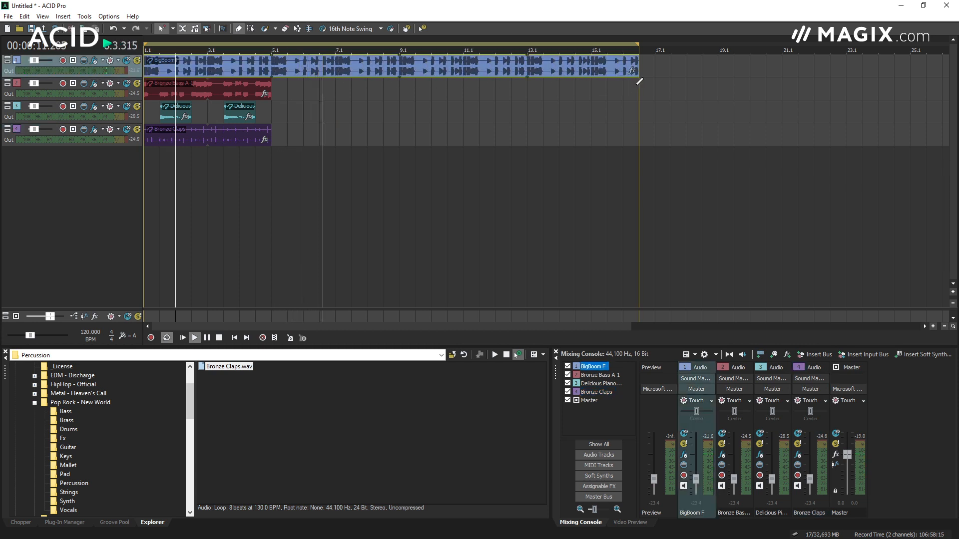
left_click_drag(270, 93, 639, 104)
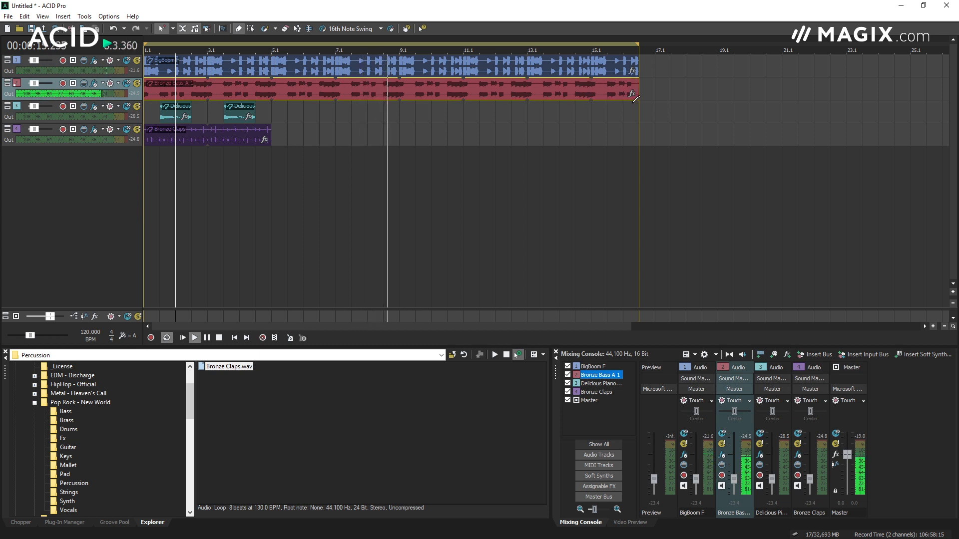
left_click(249, 133)
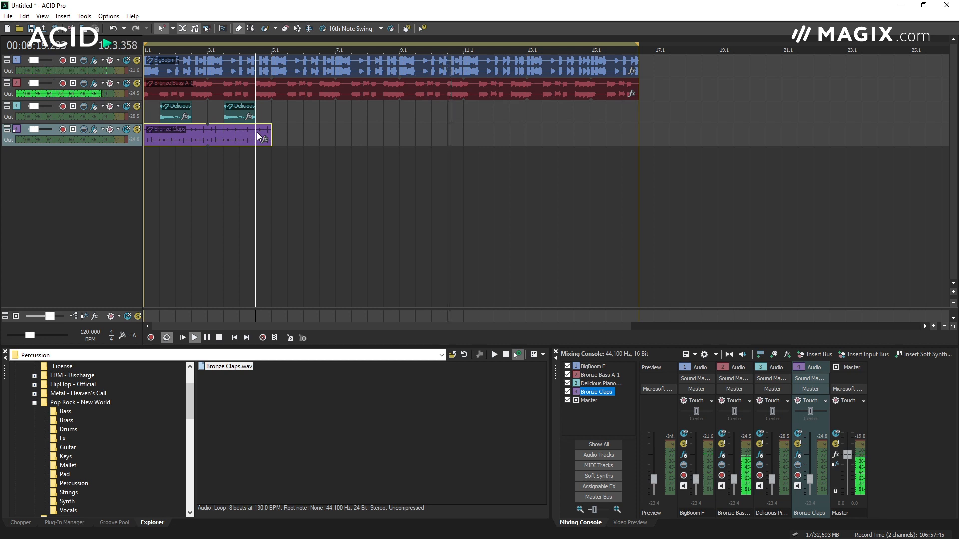
left_click_drag(353, 133, 637, 135)
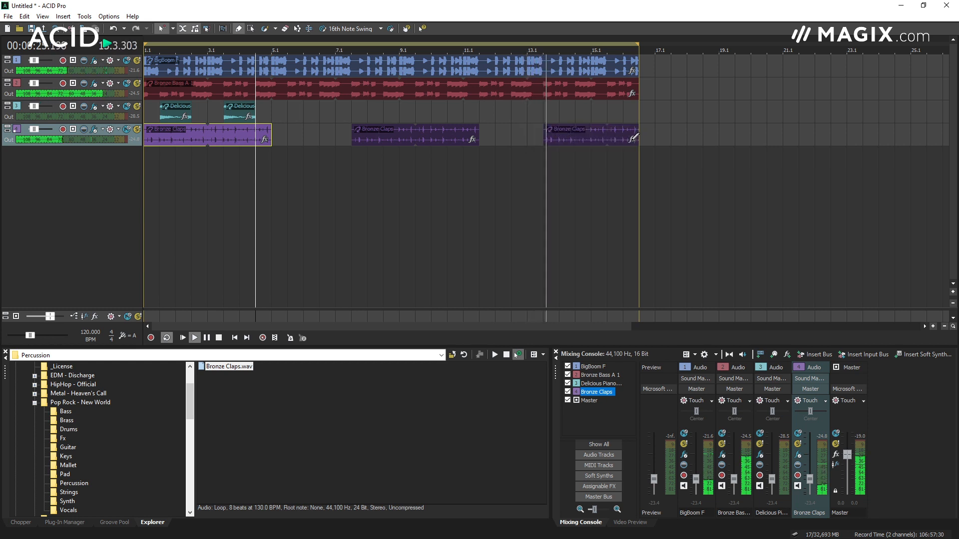
Step: Place further Delicious Piano events every two bars, from halfway through bar 5 to about halfway through bar 15
left_click_drag(304, 113, 461, 111)
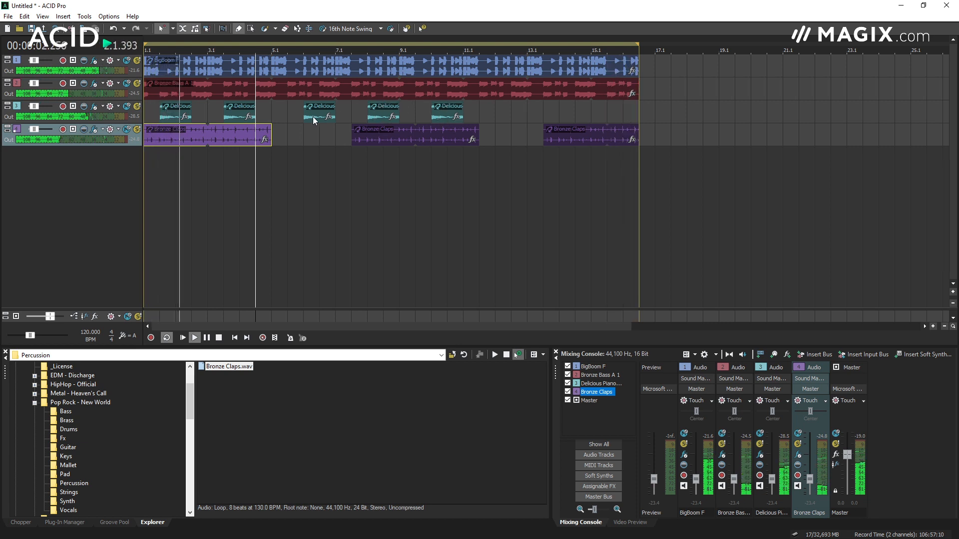
left_click_drag(315, 120, 298, 120)
left_click_drag(386, 118, 369, 118)
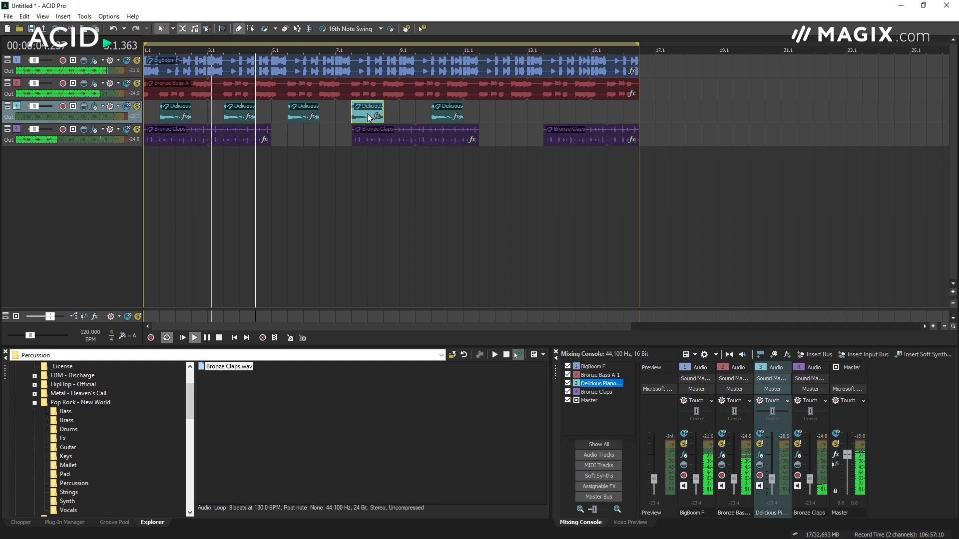
mouse_move(460, 118)
left_mouse_down()
mouse_move(444, 118)
mouse_move(516, 113)
left_mouse_up()
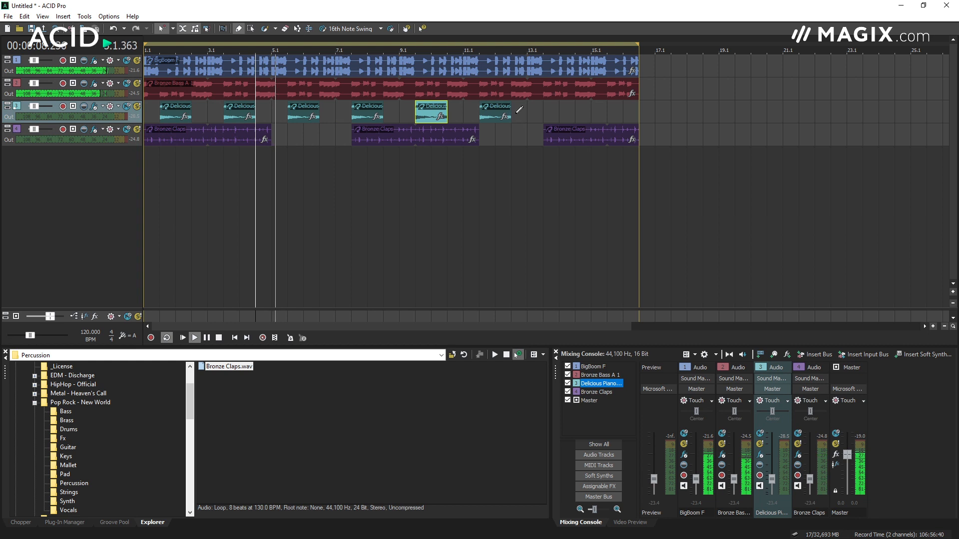
left_click(542, 110)
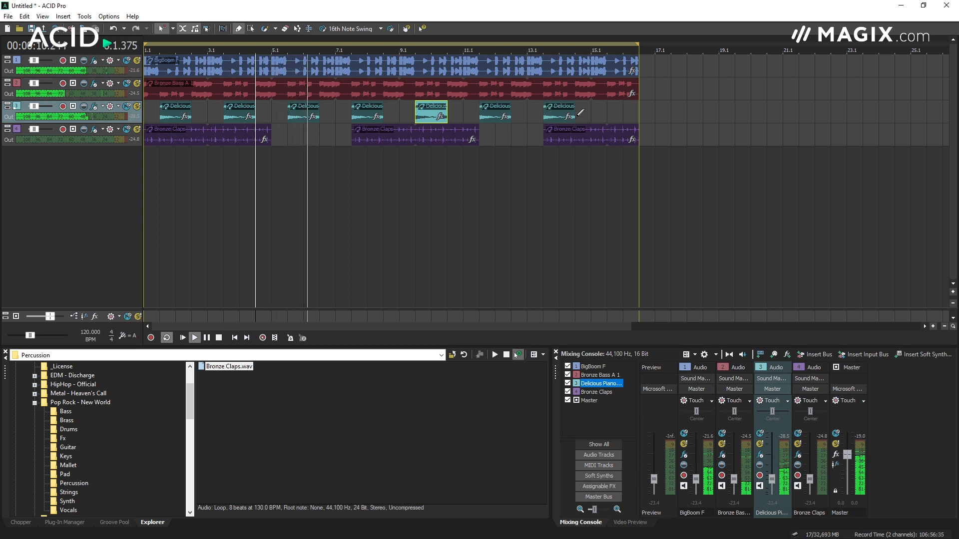
left_click(604, 110)
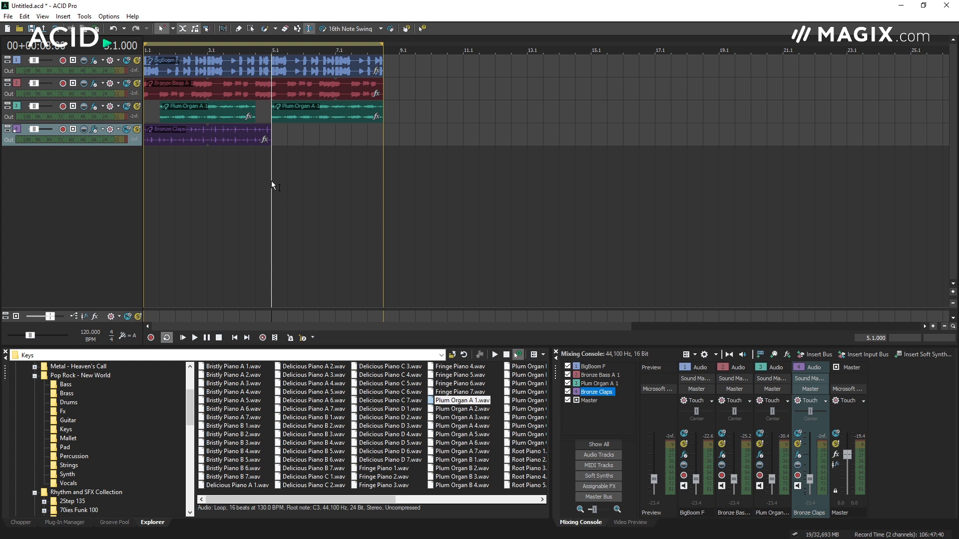
Step: Select the time range from bar 1 to bar 5 and insert a section named Refrain over it
left_click_drag(271, 181, 126, 210)
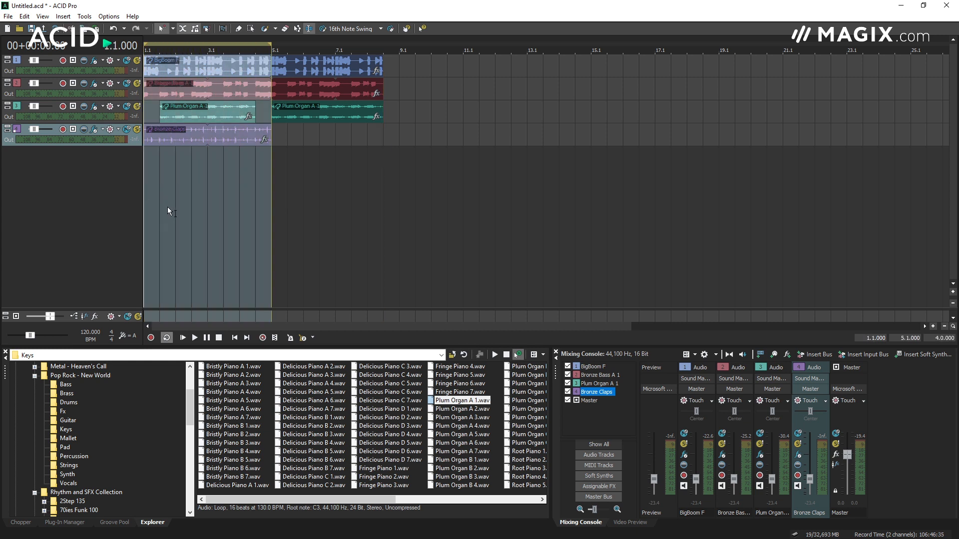
scroll(210, 179, "up", 2)
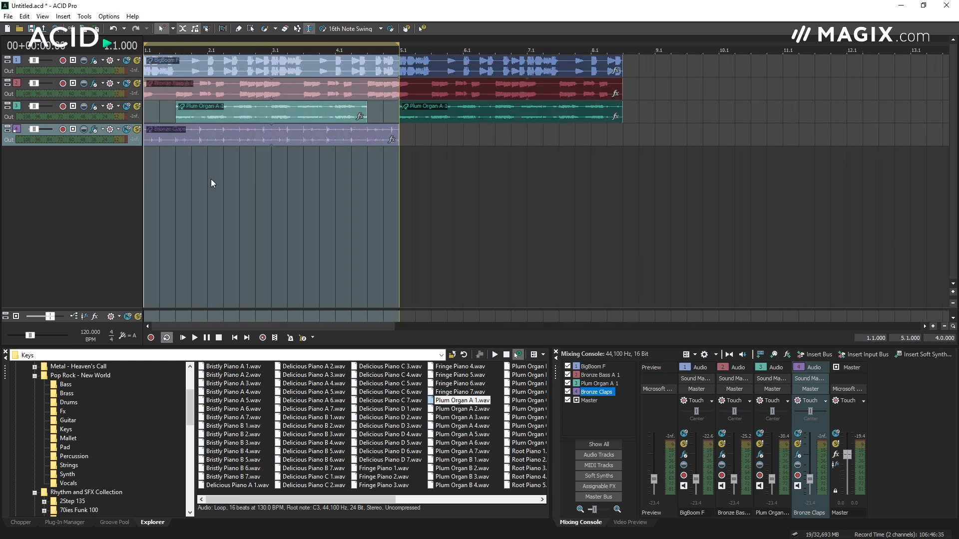
left_click(70, 17)
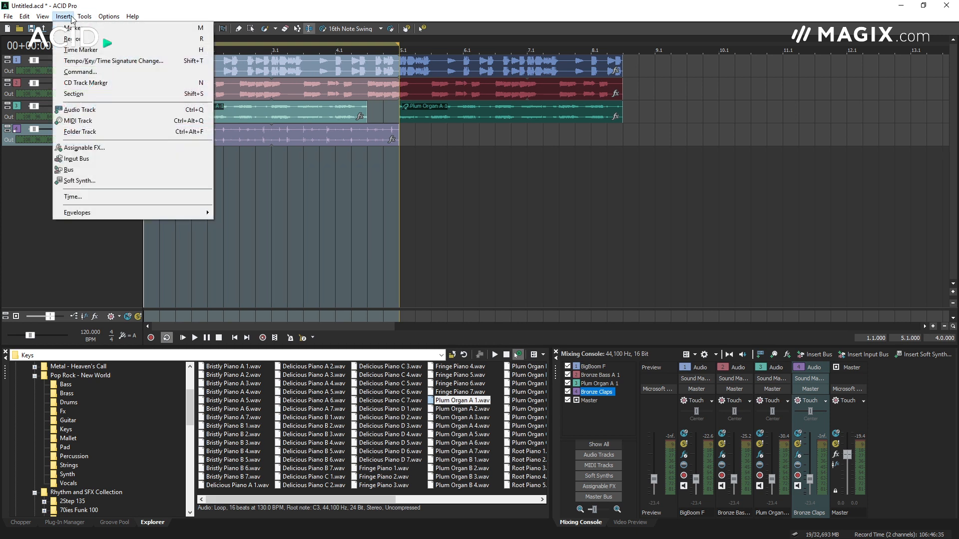
left_click(82, 98)
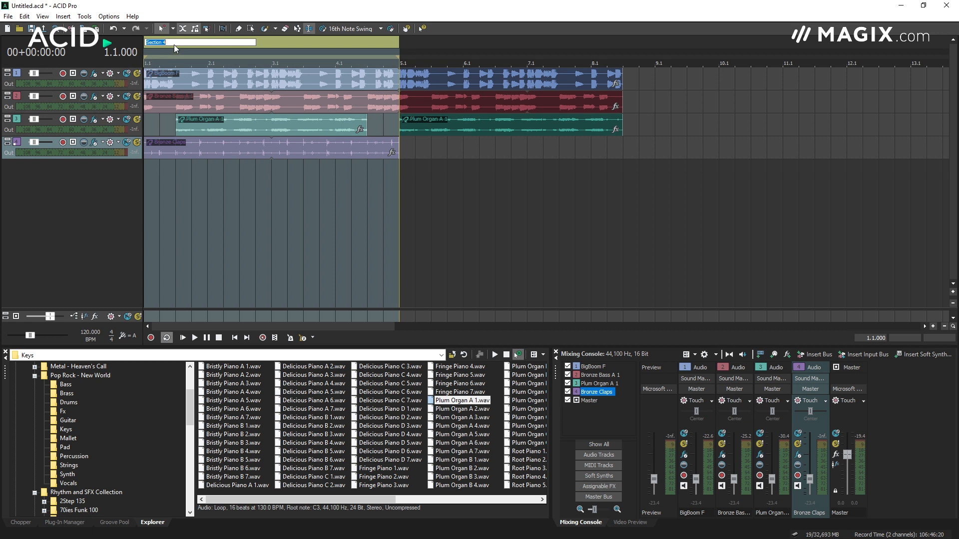
type("Refrain")
key("Return")
Step: Set the loop region from bar 5 to 8.3, where the remaining events end, and insert a section named Verse there
left_click_drag(400, 56, 622, 56)
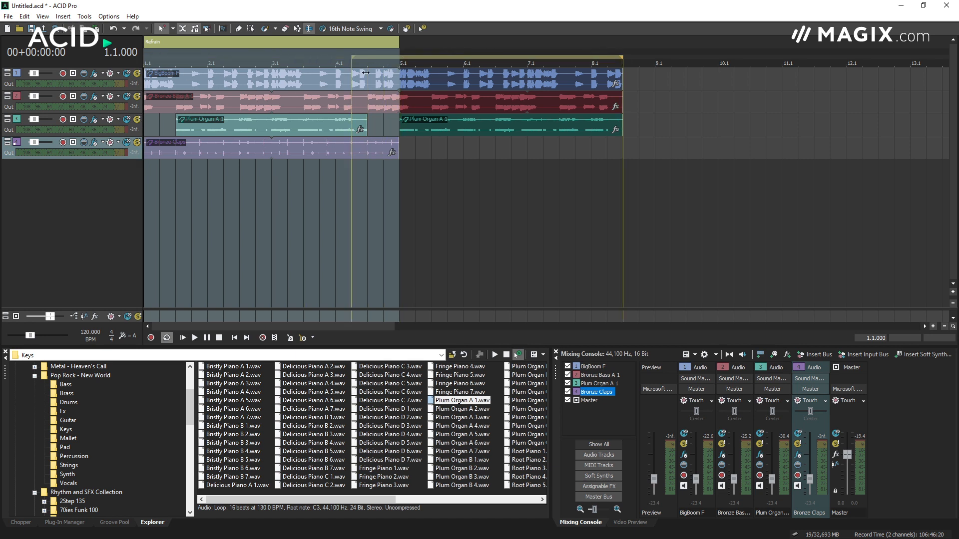
left_click(63, 16)
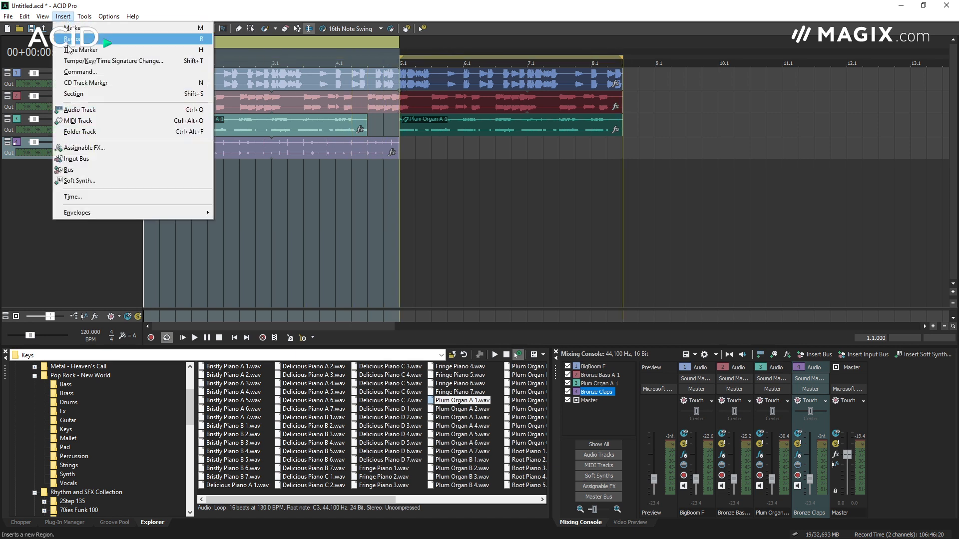
left_click(70, 102)
type("Verse")
key("Return")
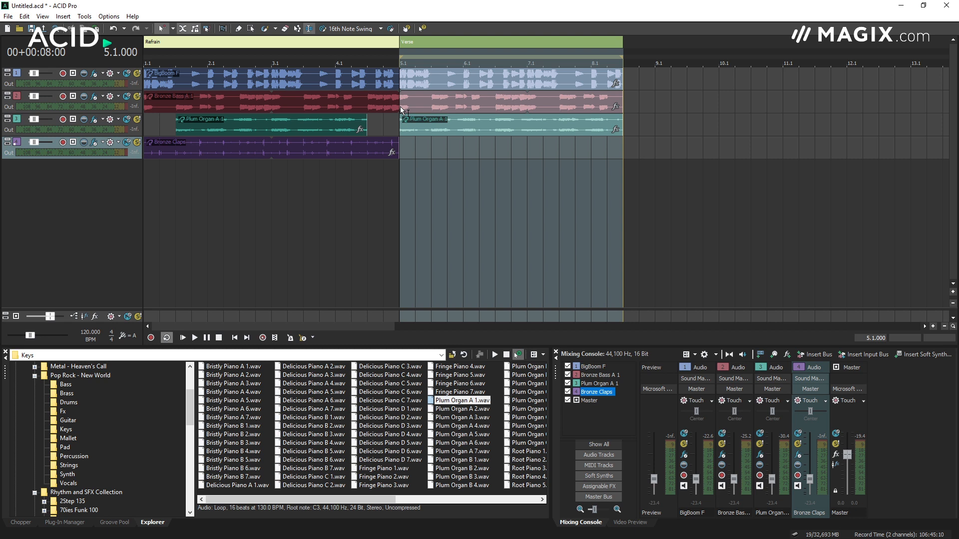
Step: Insert a key change to D at the start of the Verse section, keeping the tempo at 120 BPM
key("t")
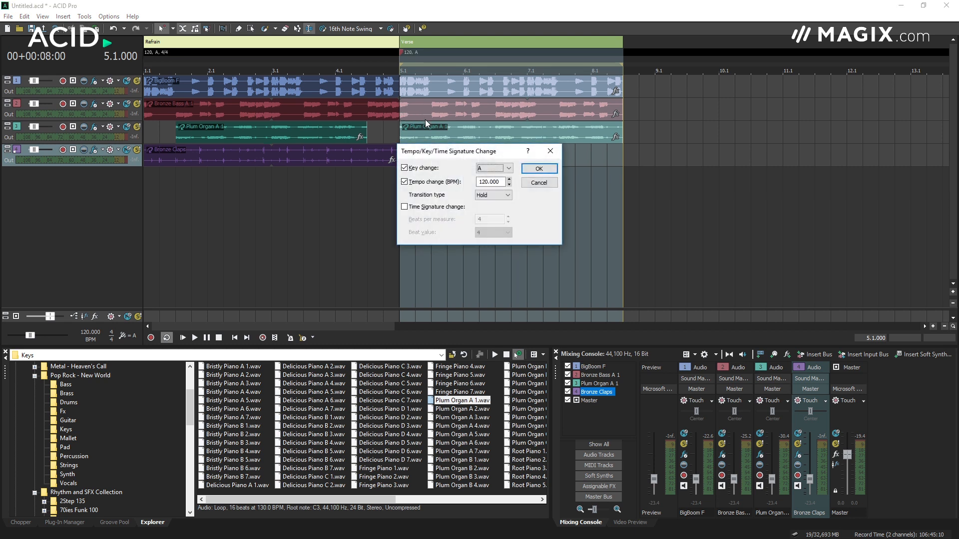
left_click(508, 169)
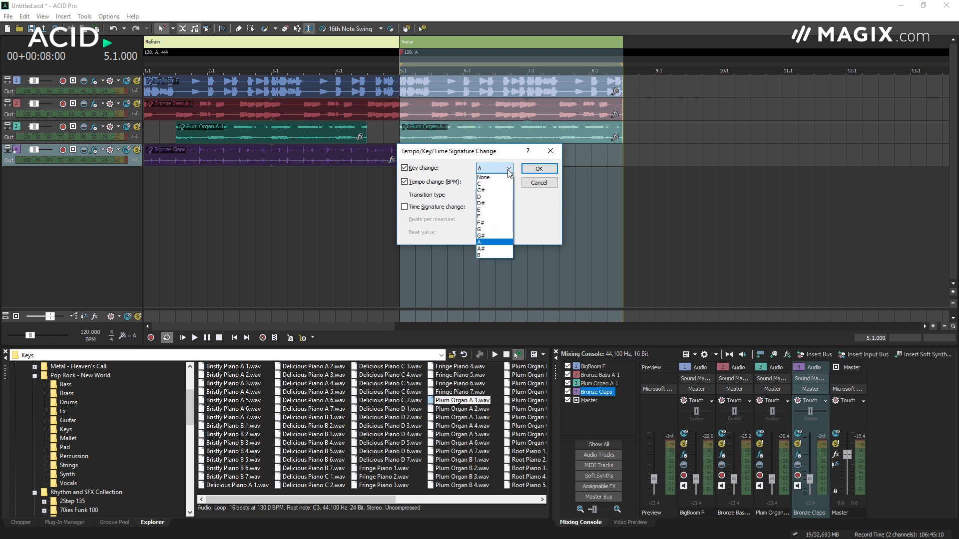
left_click(503, 198)
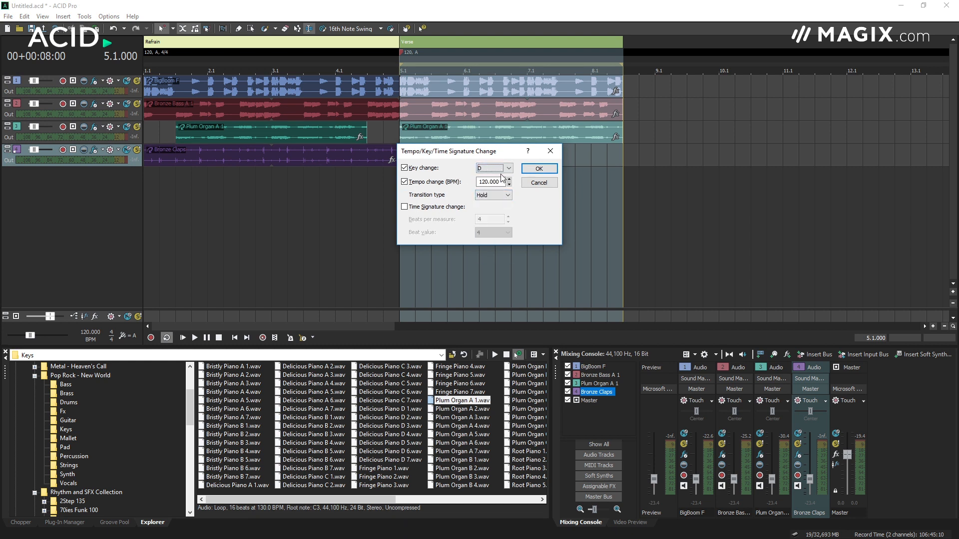
left_click(530, 173)
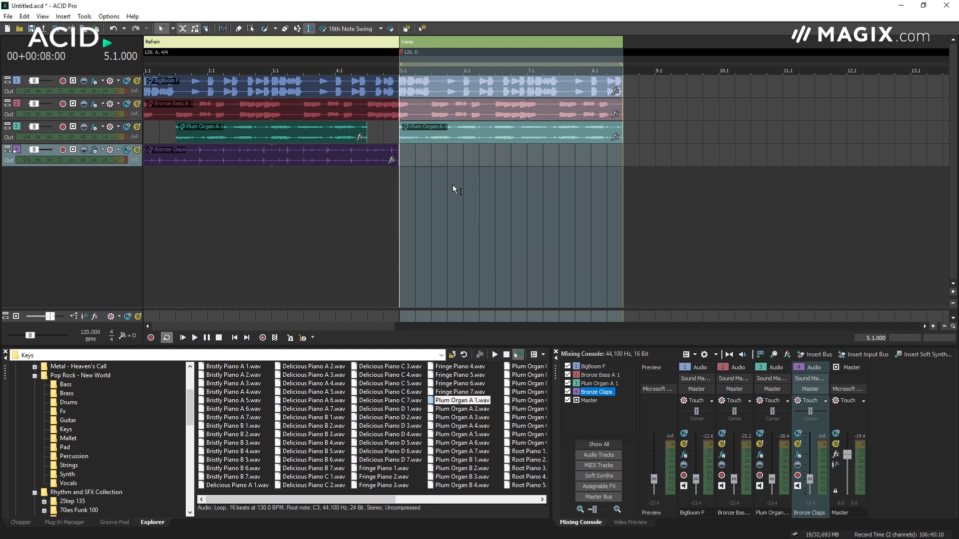
Step: Play the transition from 4.3 into the Verse section to hear the key change, and stop playback
left_click(365, 190)
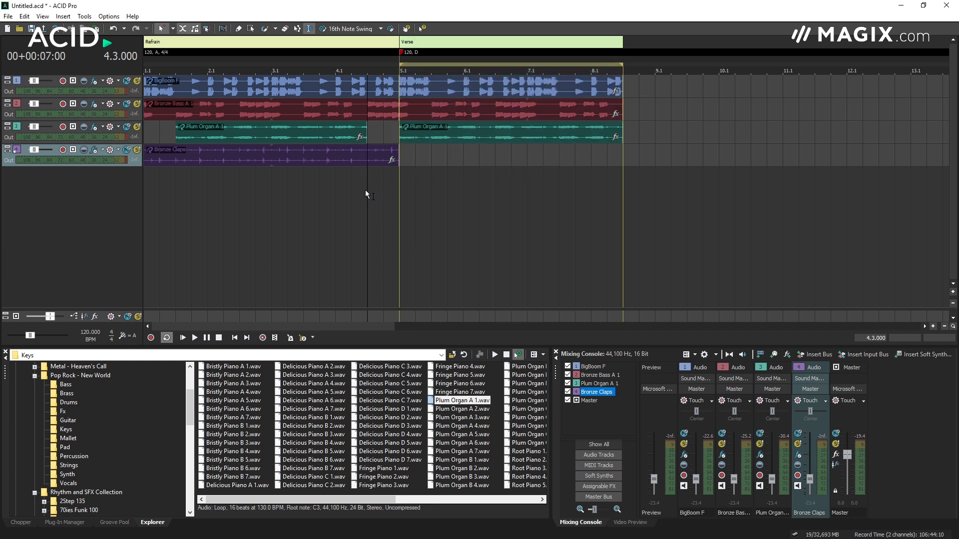
key("space")
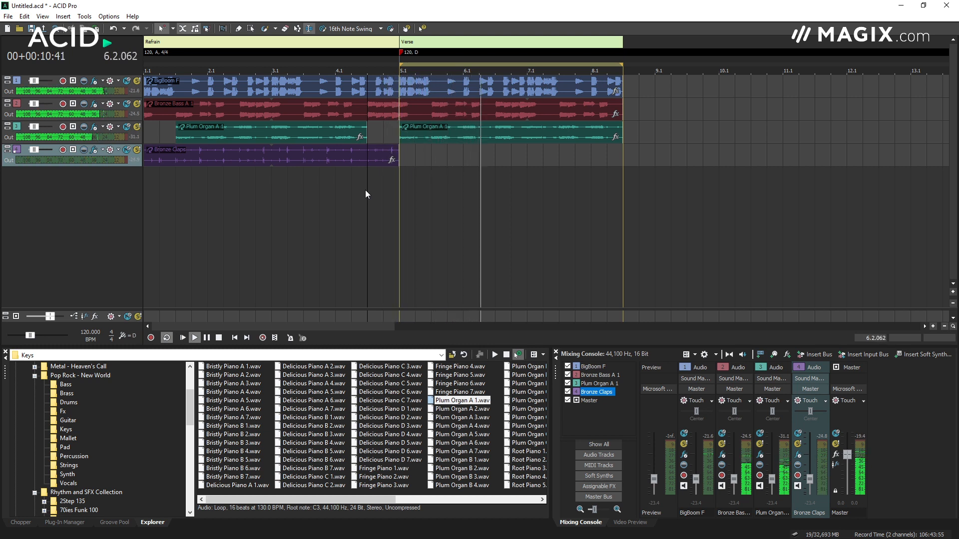
key("space")
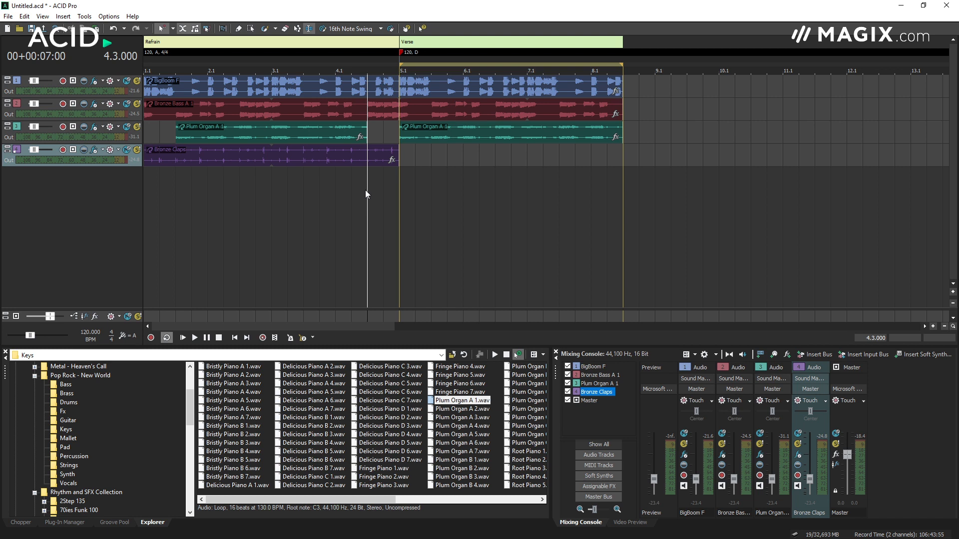
Step: Play the Verse section while auditioning Bristly Piano A 6, B 1 and B 3 from the Keys folder, and stop playback
left_click(445, 147)
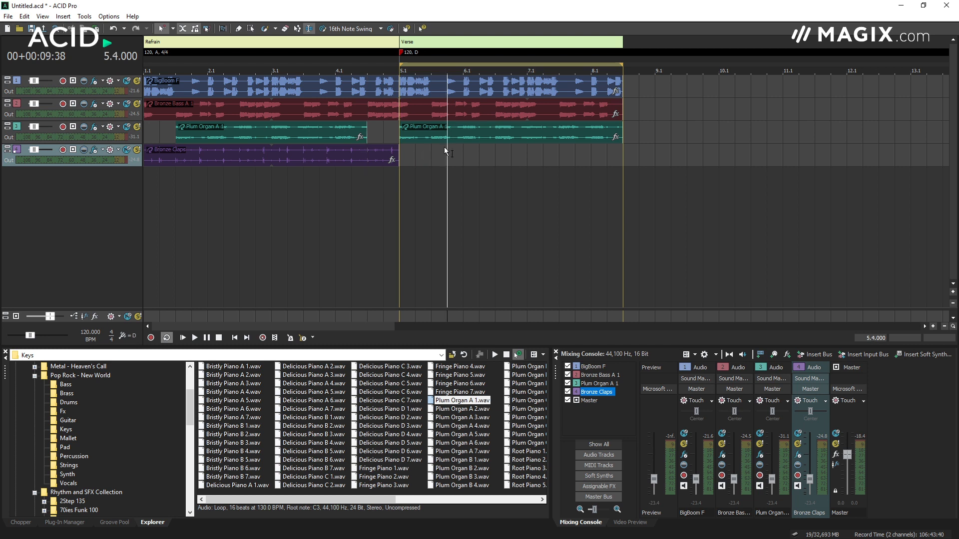
key("space")
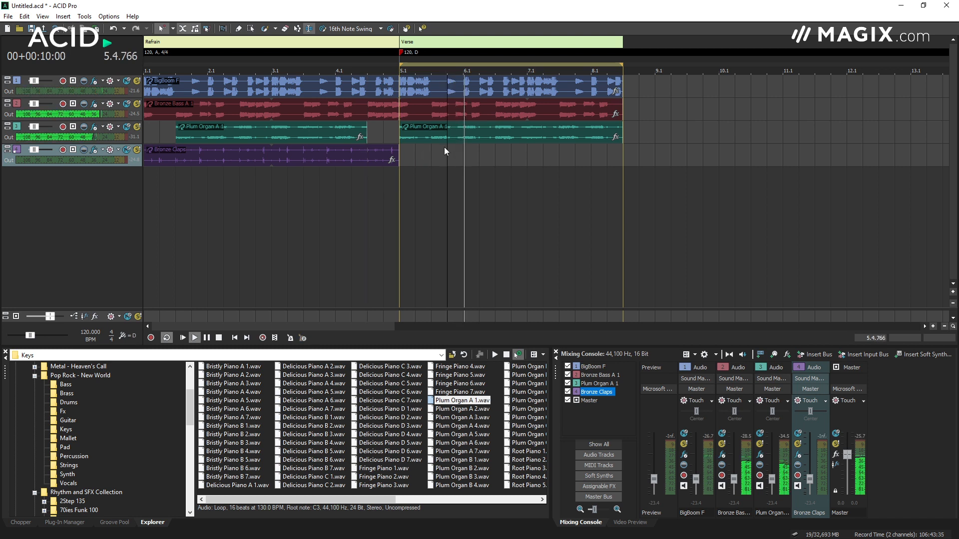
left_click(264, 410)
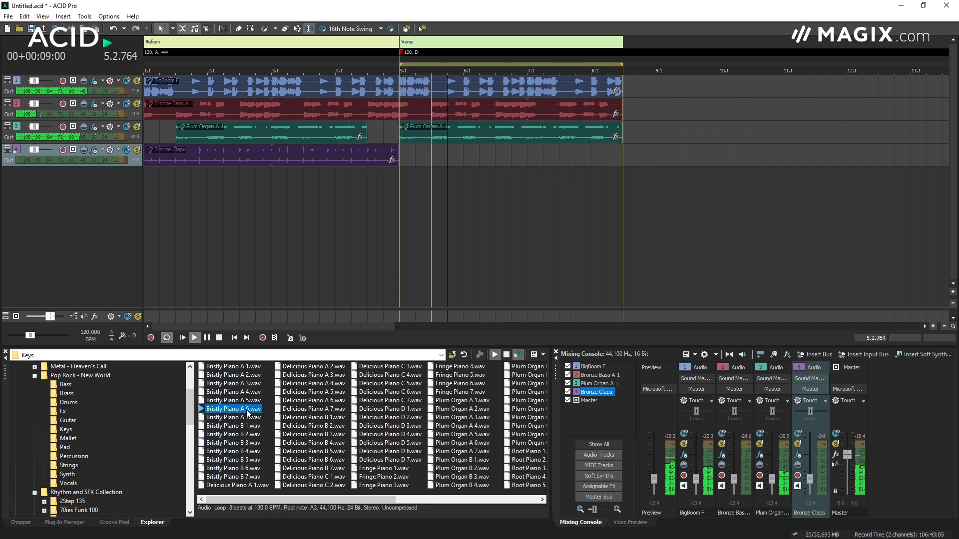
left_click(236, 425)
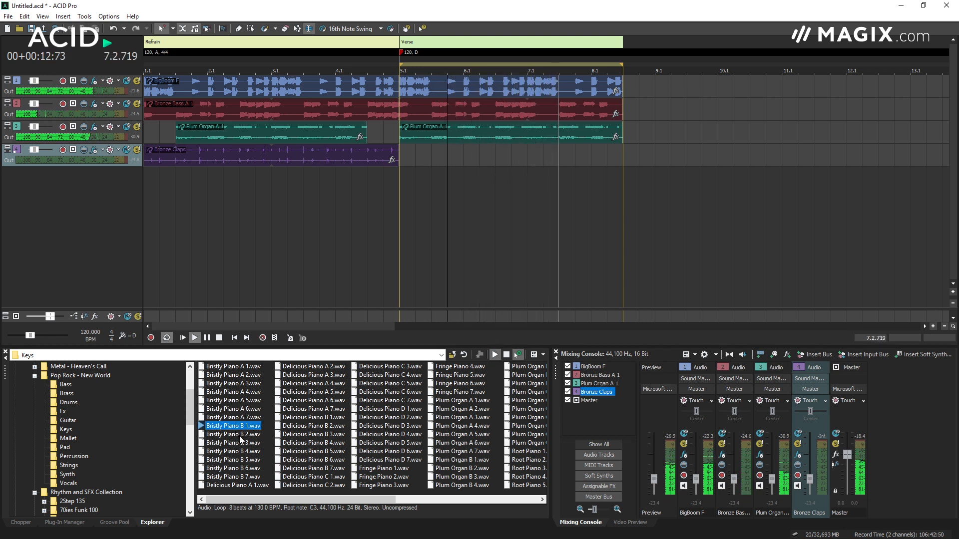
left_click(240, 443)
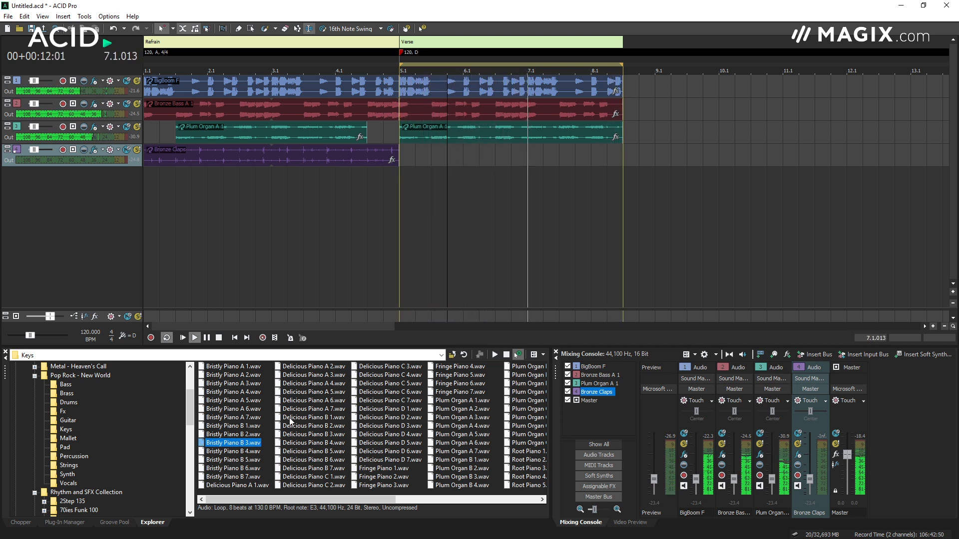
key("space")
left_click(486, 277)
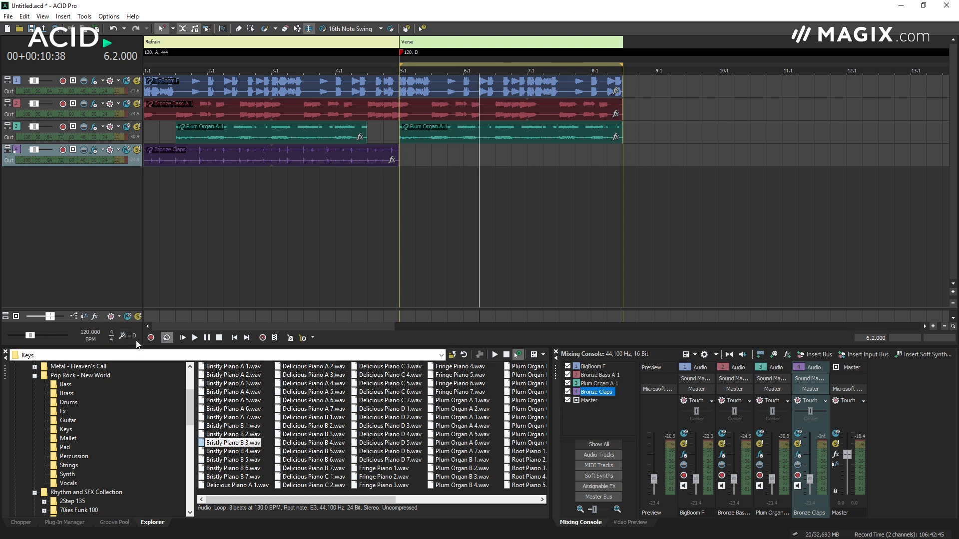
Step: Copy the Refrain section to directly after the Verse, and copy the Verse section to directly after the copied Refrain
scroll(291, 233, "down", 1)
scroll(291, 233, "down", 1)
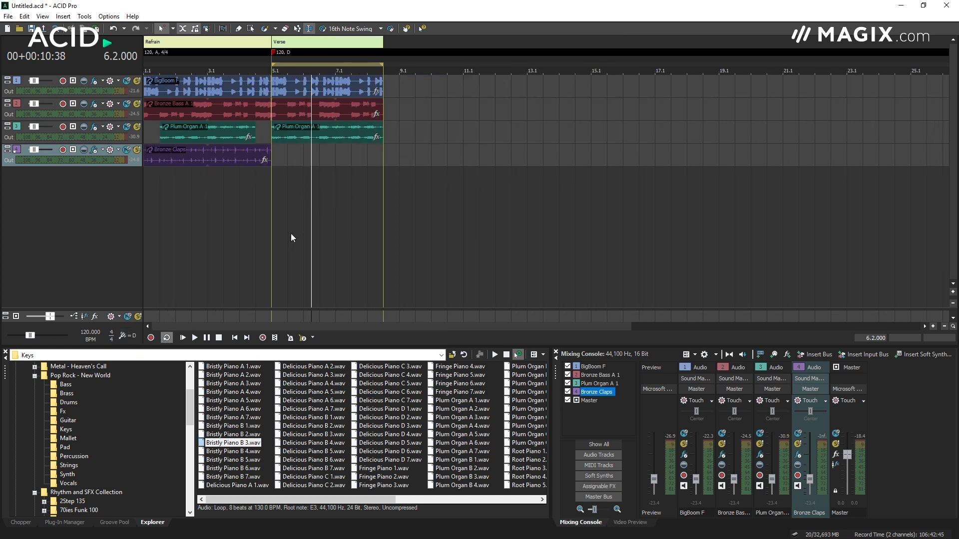
left_click(221, 43)
left_click_drag(253, 44, 384, 50)
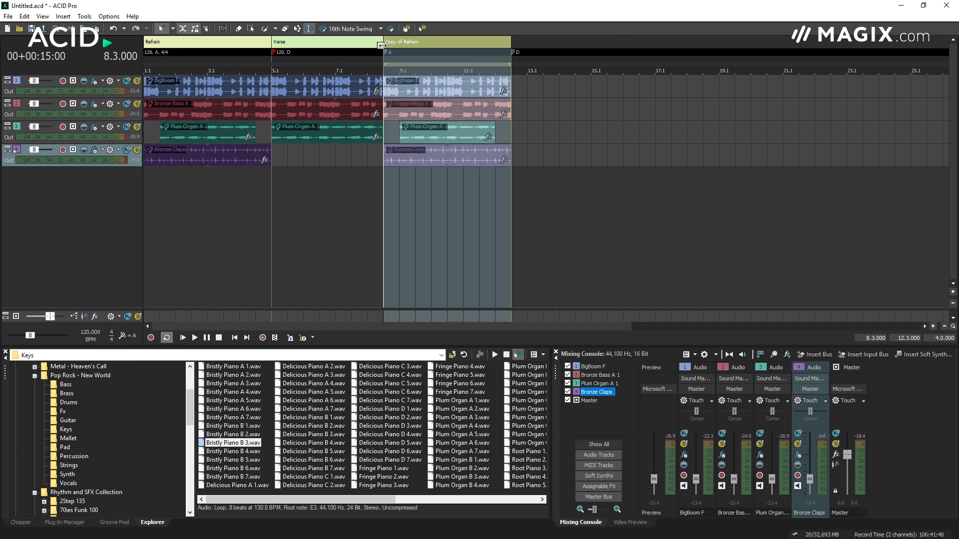
left_click(350, 48)
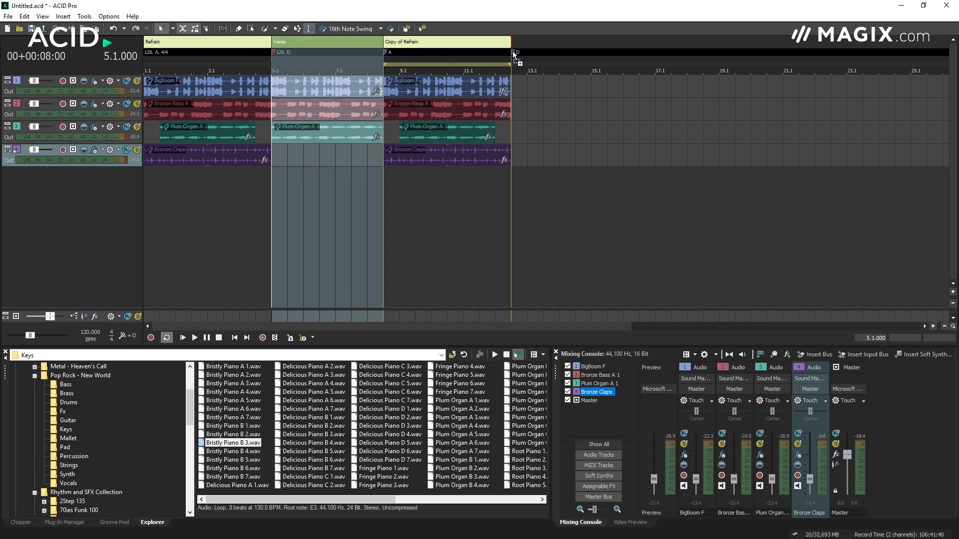
left_click_drag(515, 54, 514, 54)
Step: Rename the two copied sections Refrain and Verse
left_click(423, 46)
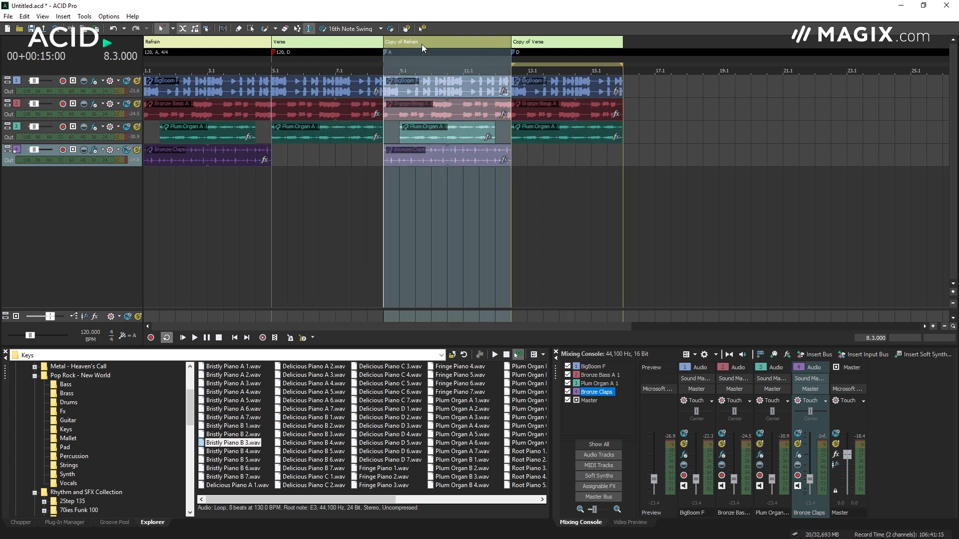
right_click(414, 43)
left_click(432, 87)
type("Refrain")
key("Return")
right_click(519, 43)
left_click(541, 85)
type("Verse")
key("Return")
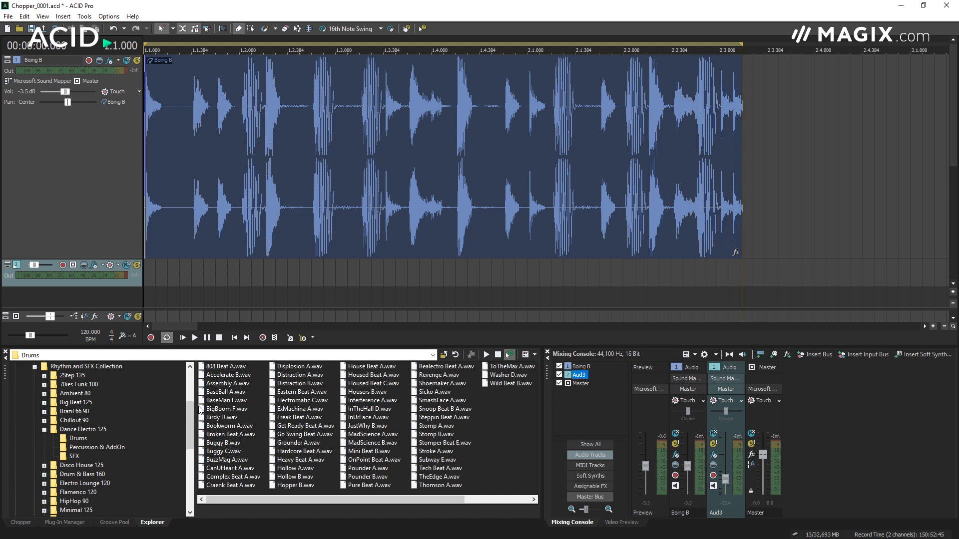
Step: Show the Boing B track in the Chopper, play the whole loop there, and stop playback
left_click(35, 523)
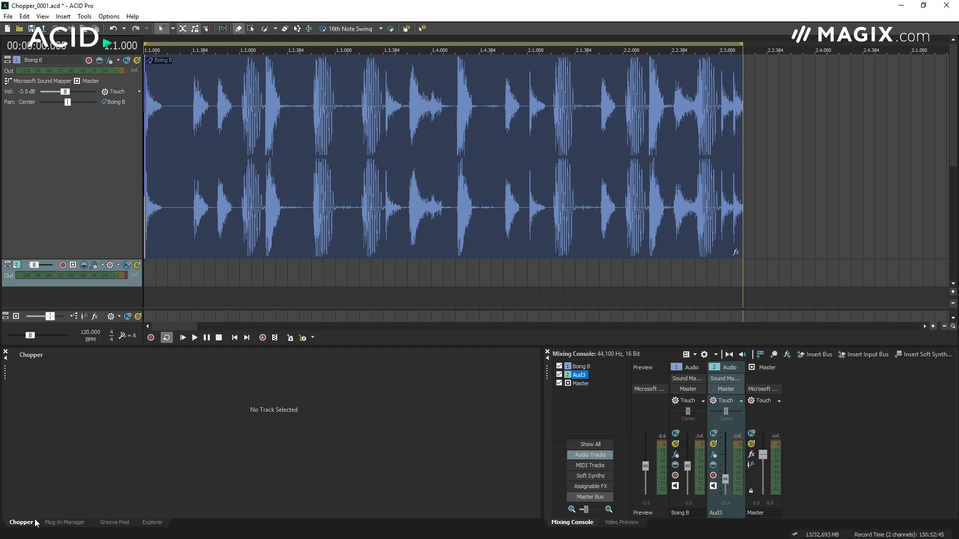
left_click(293, 245)
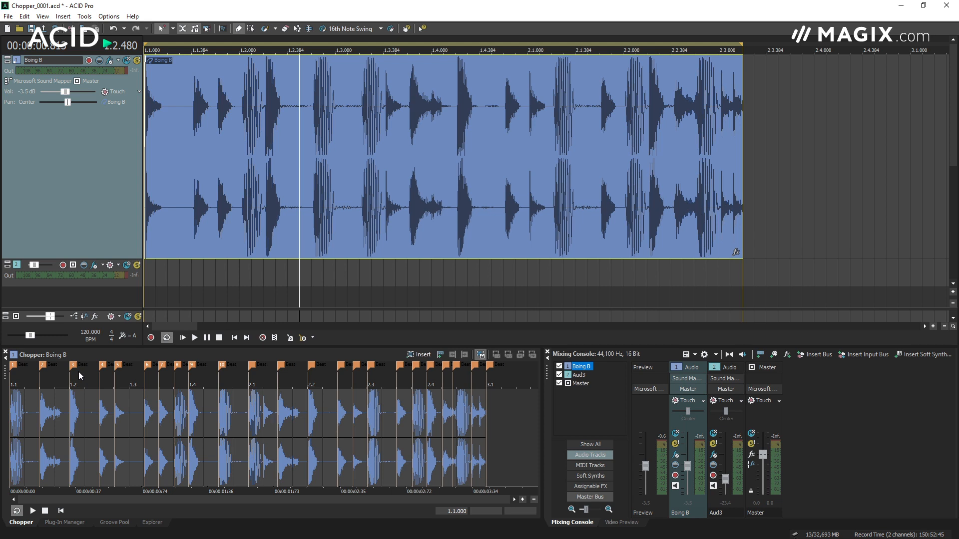
left_click(33, 510)
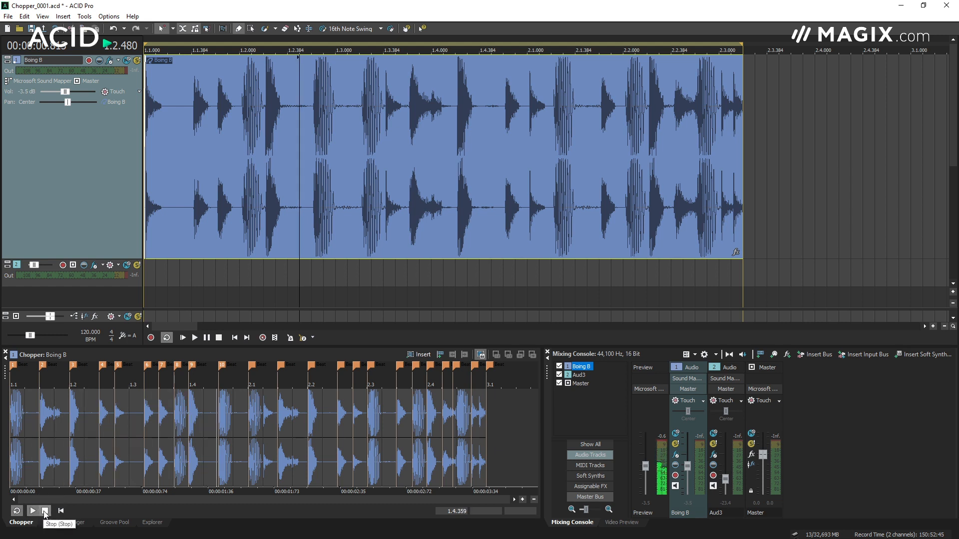
left_click(45, 511)
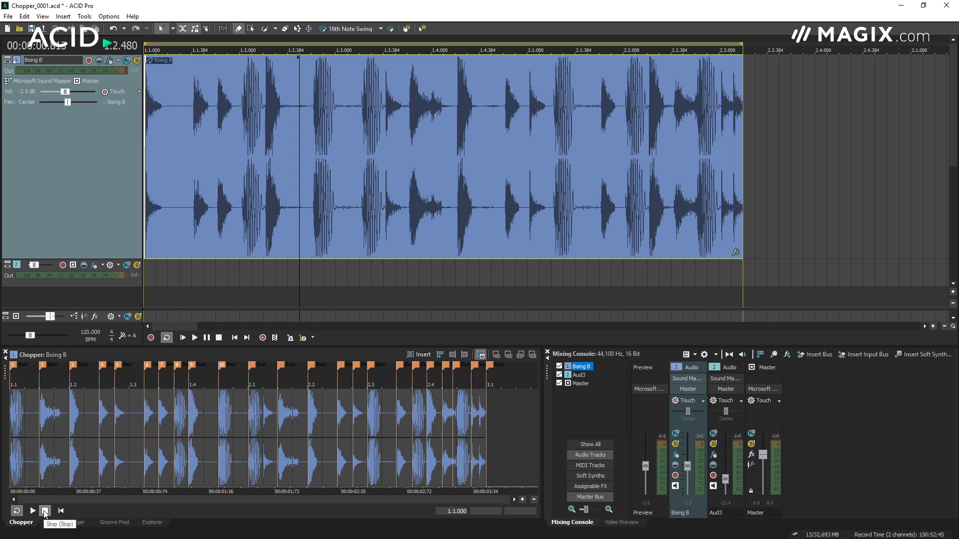
Step: Select the first beat of Boing B in the Chopper, from 1.1.000 to 1.2.000, play it, and stop
left_click_drag(69, 418, 11, 424)
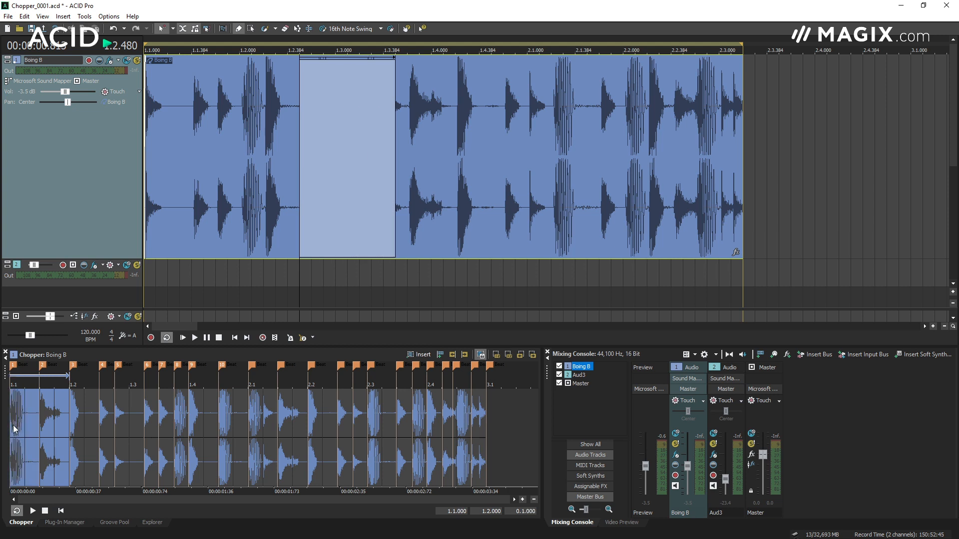
left_click(32, 511)
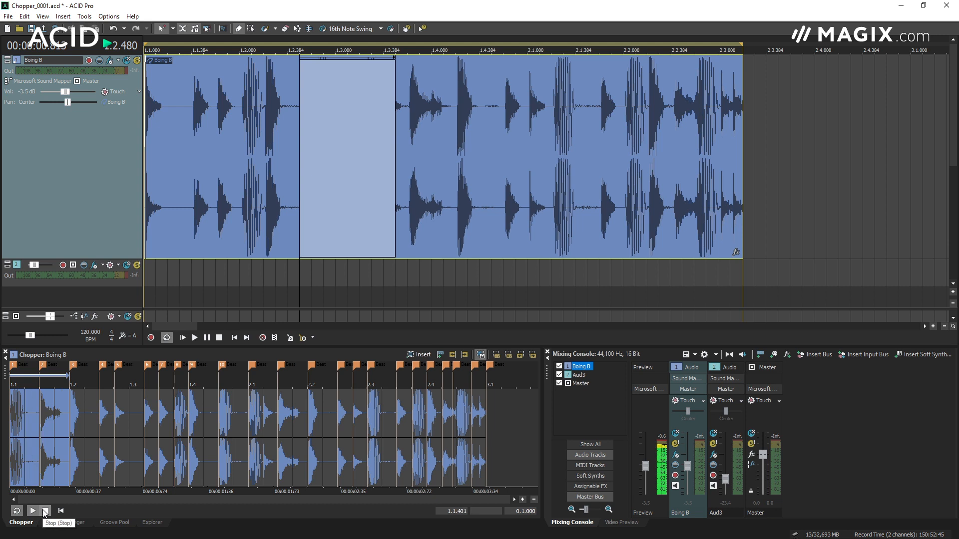
left_click(45, 511)
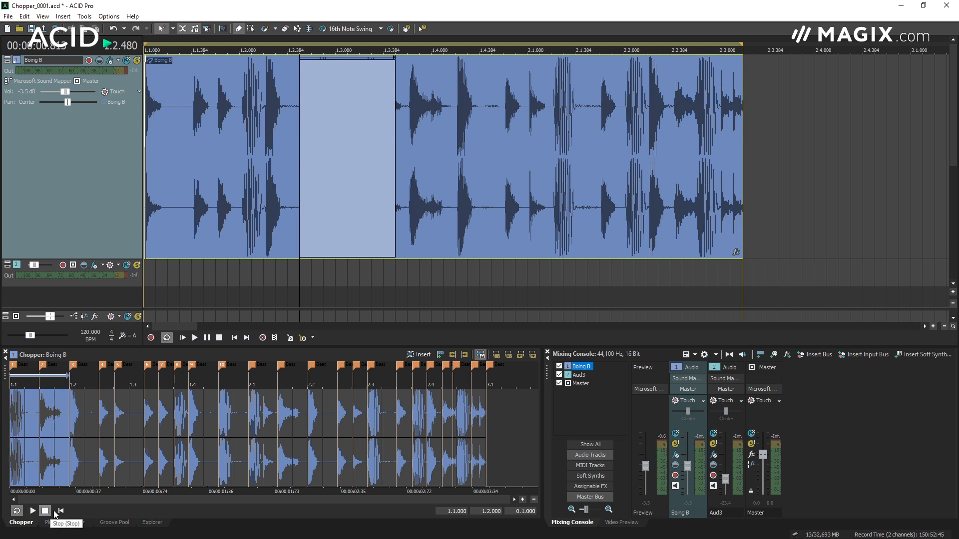
Step: Halve the Chopper selection twice to a length of 0.0.192, playing the shortened slice after each halving and stopping playback
left_click(495, 355)
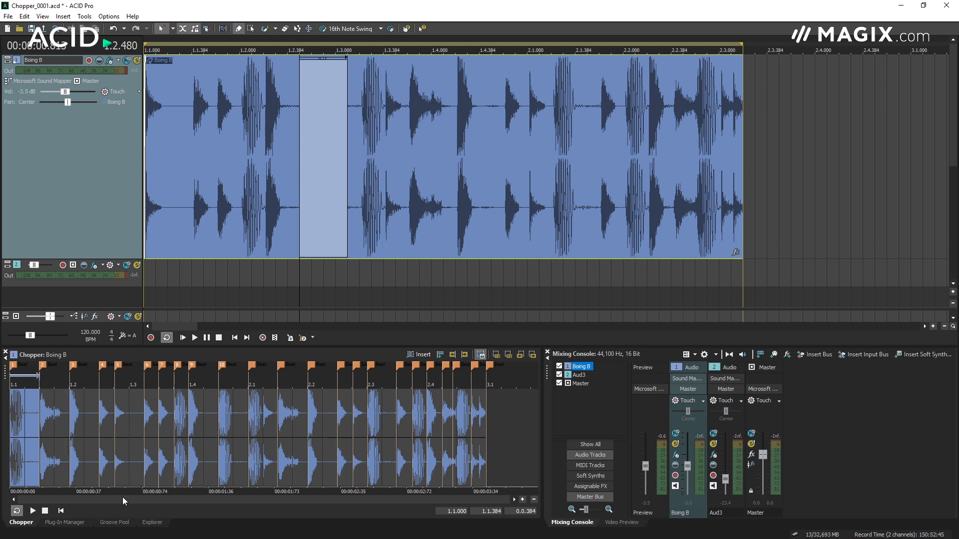
left_click(35, 510)
left_click(45, 511)
left_click(496, 356)
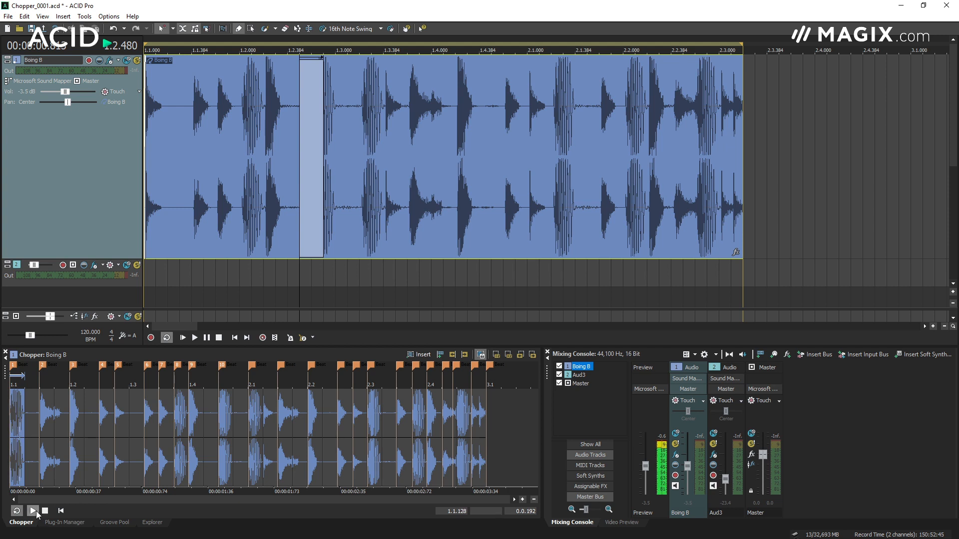
left_click(45, 511)
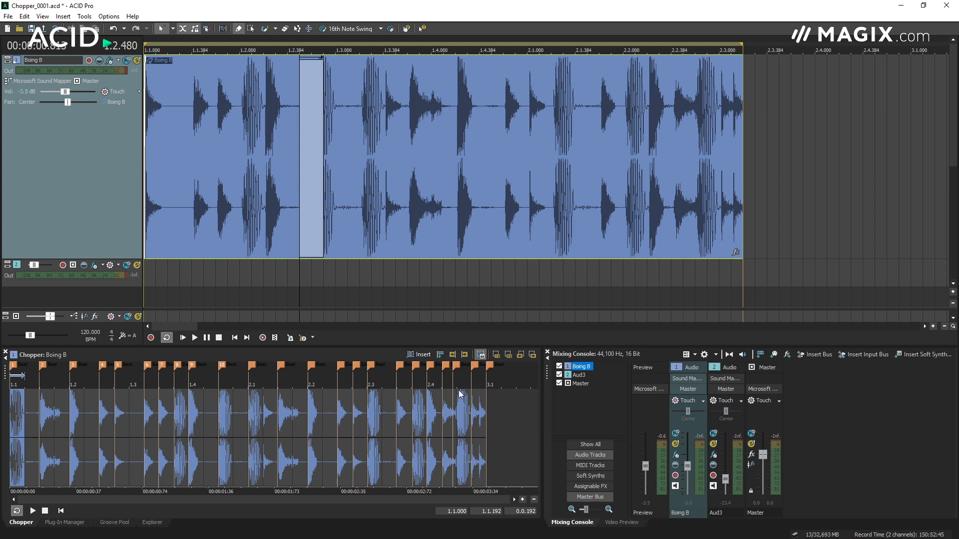
Step: Double the Chopper selection, shorten it again to 0.0.192, and insert that slice into the Boing B track at 1.2.480
left_click(508, 356)
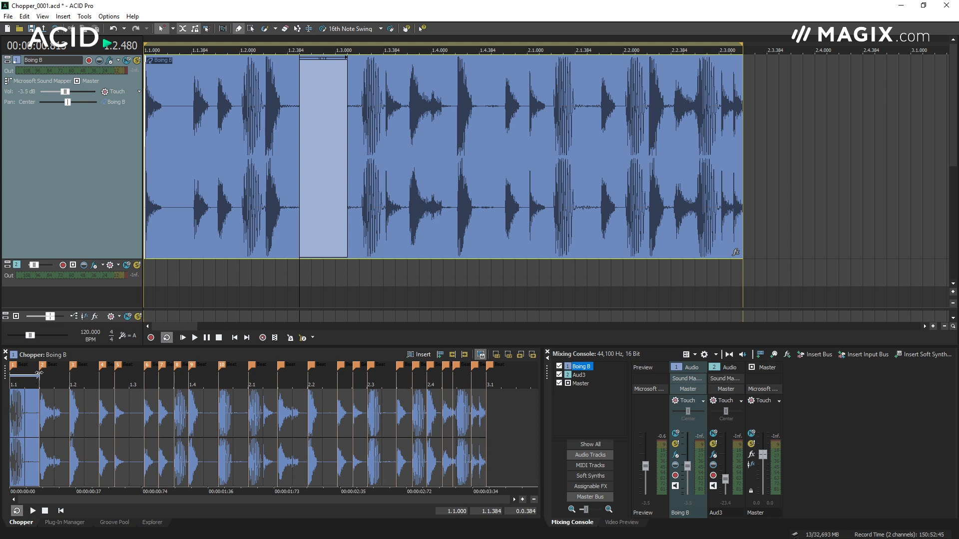
left_click_drag(33, 375, 28, 375)
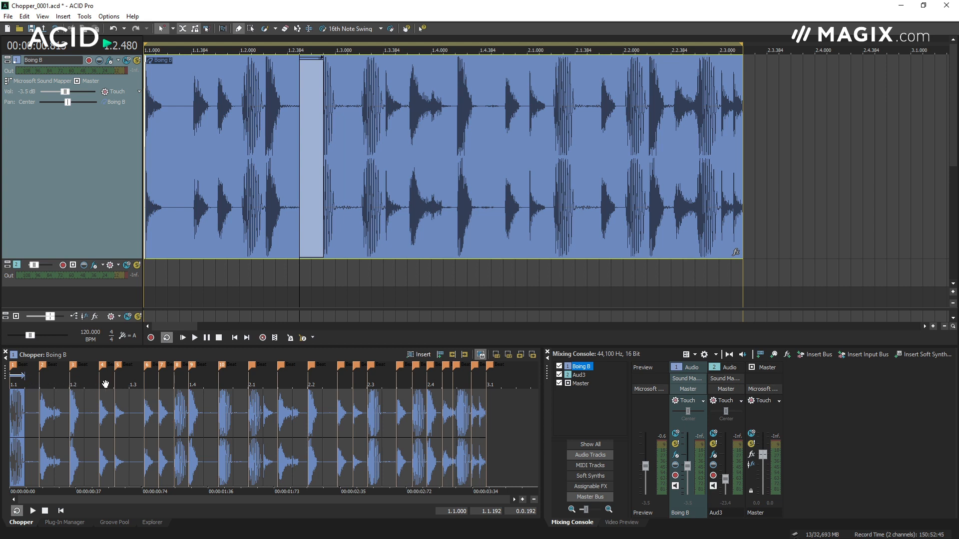
left_click(418, 356)
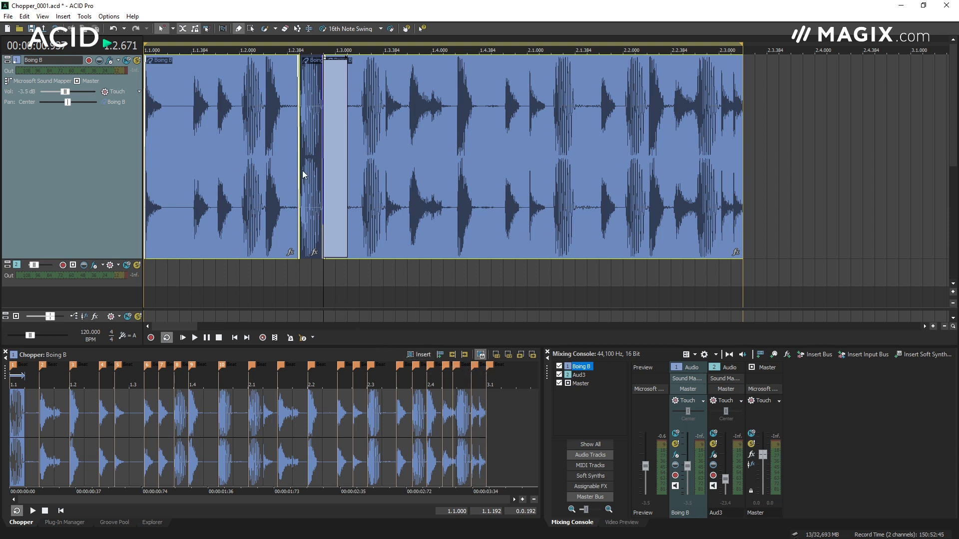
Step: Halve the Chopper selection three times to 0.0.024 and insert this tiny slice repeatedly after the end of the Boing B loop
scroll(305, 173, "up", 2)
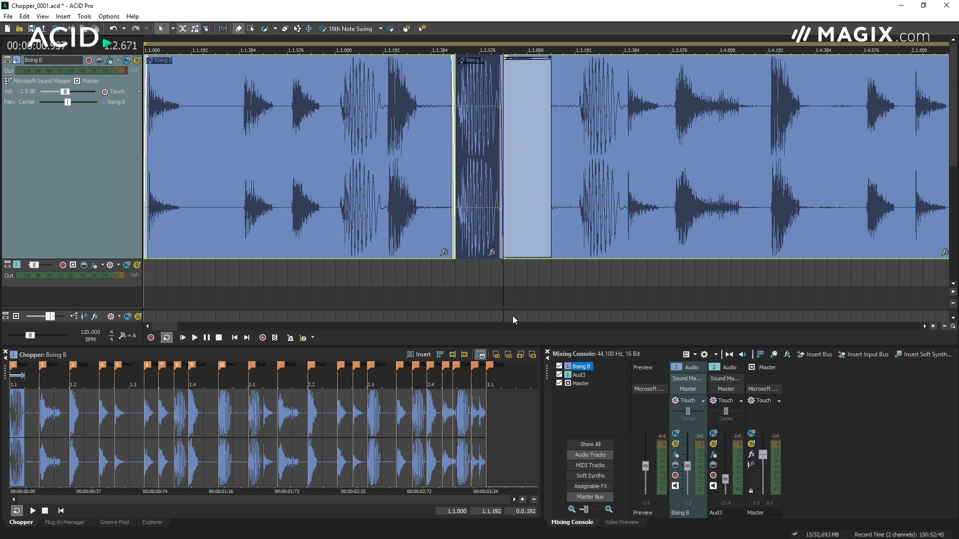
left_click(496, 355)
left_click(496, 354)
left_click(496, 355)
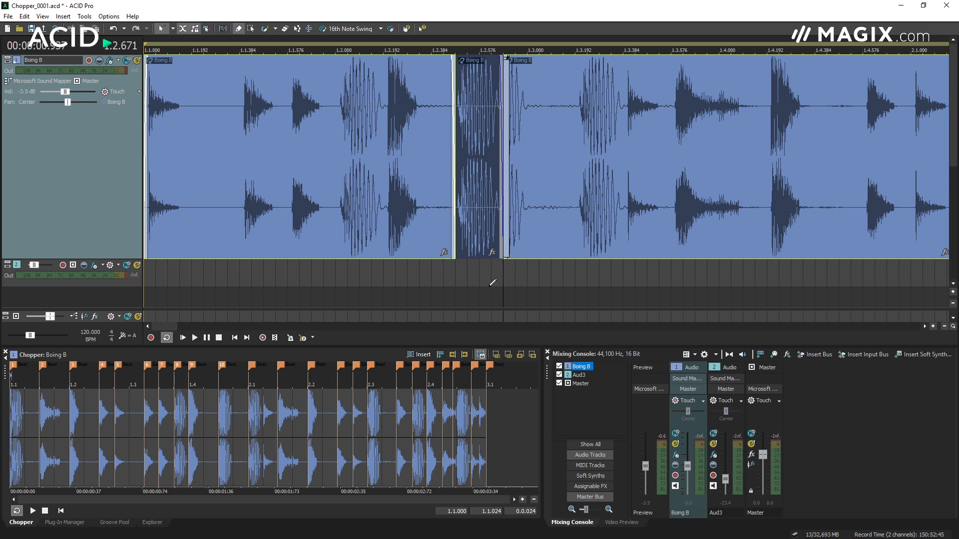
scroll(494, 225, "down", 4)
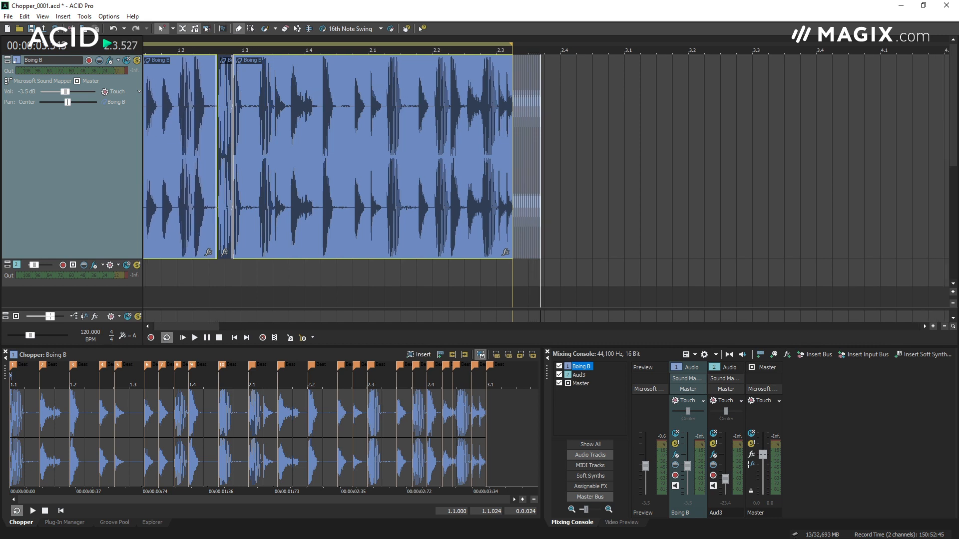
Step: Extend the loop region over the row of tiny slices, play the edited track from the start, and stop playback
left_click_drag(513, 45, 539, 46)
left_click(511, 59)
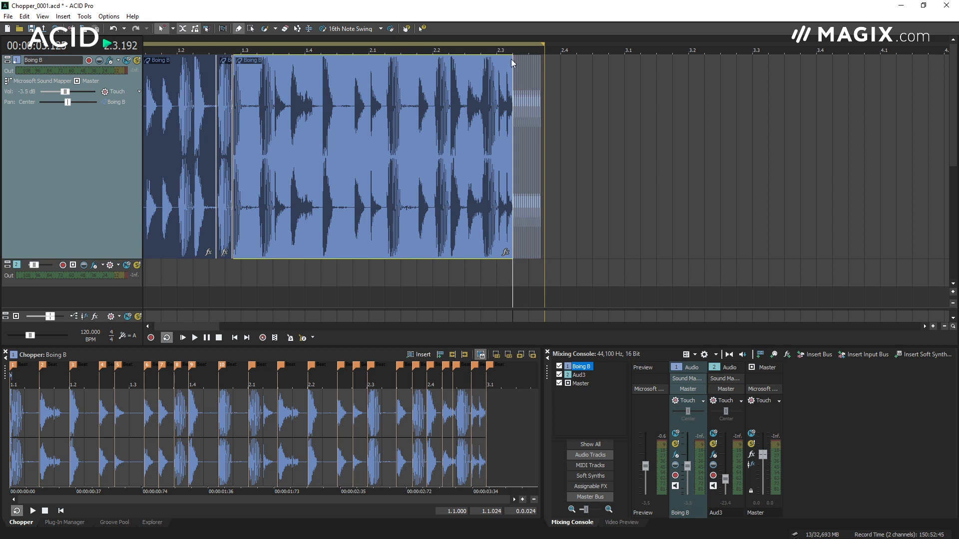
key("space")
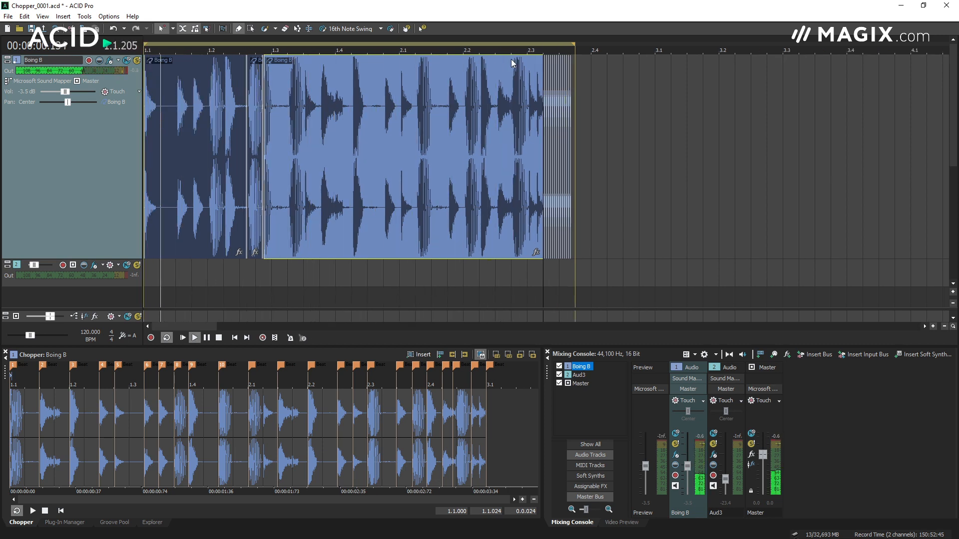
key("space")
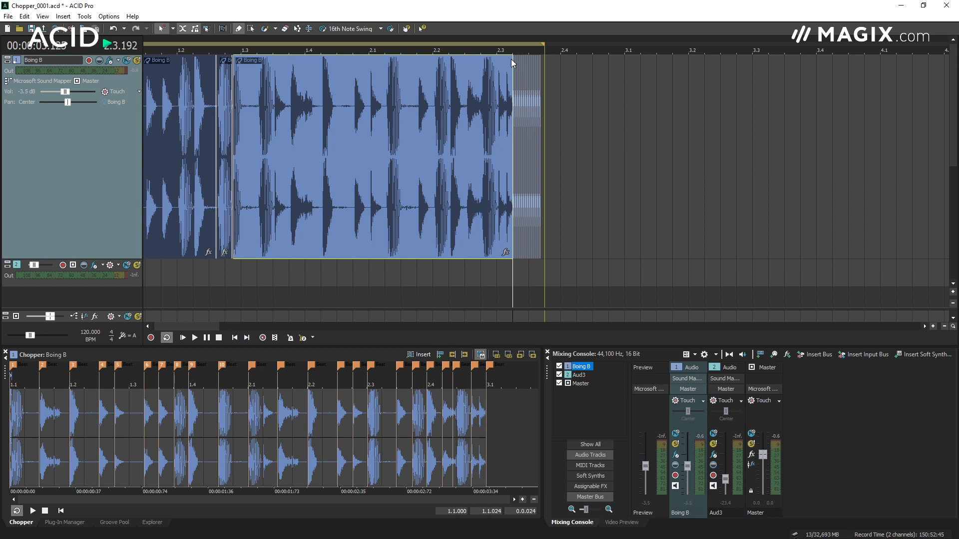
Step: Draw another Boing B event after the tiny slices, ending at about 3.3, and place it directly against the last slice
left_click_drag(545, 90, 755, 106)
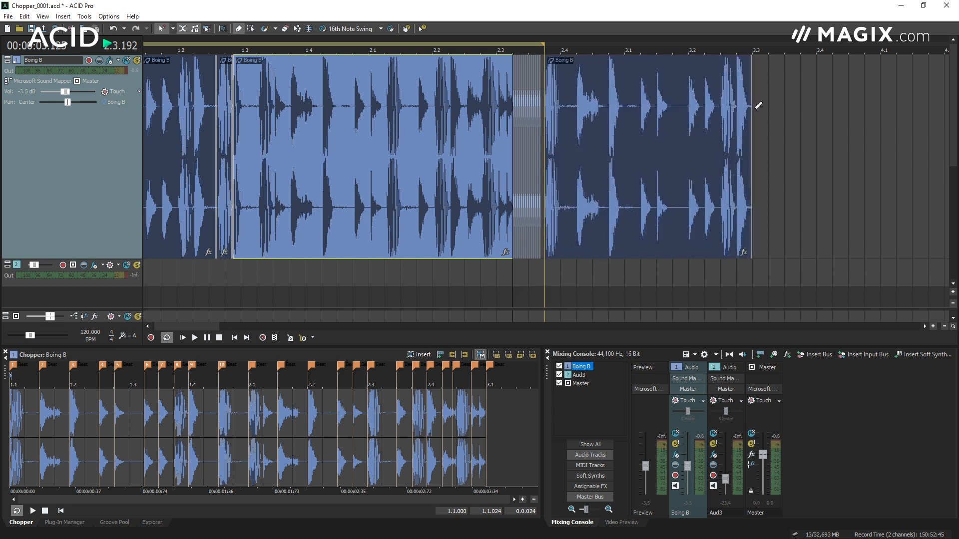
left_click(722, 117)
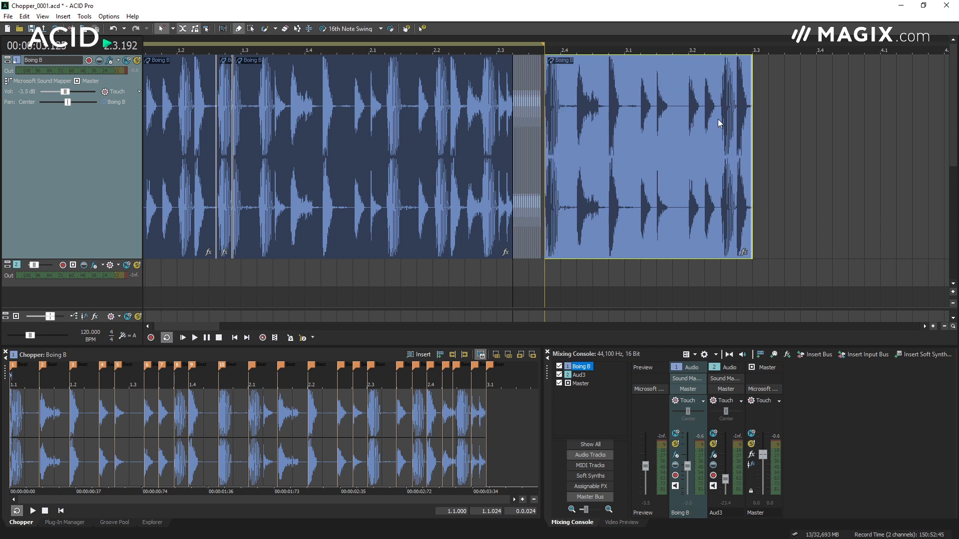
scroll(541, 124, "up", 4)
scroll(663, 123, "down", 4)
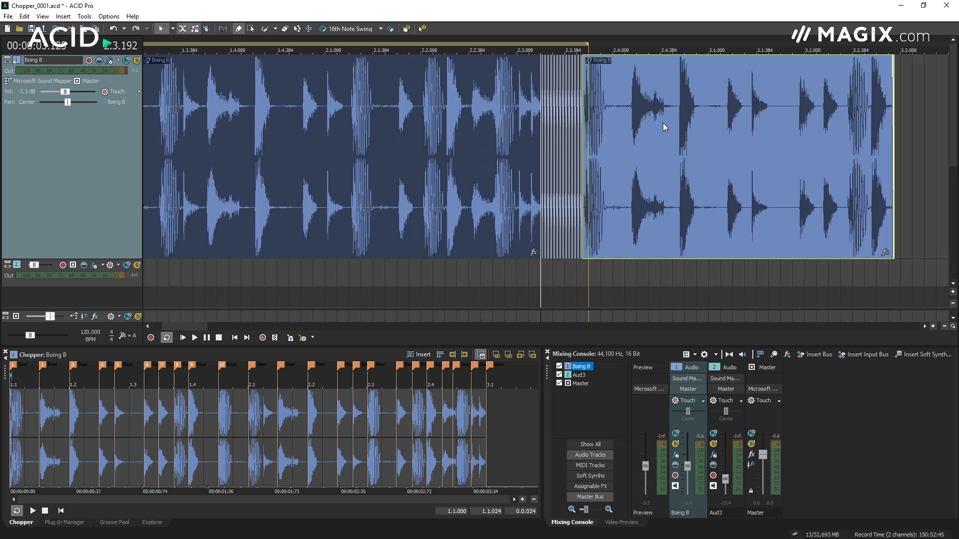
Step: Extend the loop region to the end of the new Boing B event, play the arrangement from the start, and stop playback
left_click_drag(652, 64, 777, 66)
left_click_drag(776, 67, 781, 67)
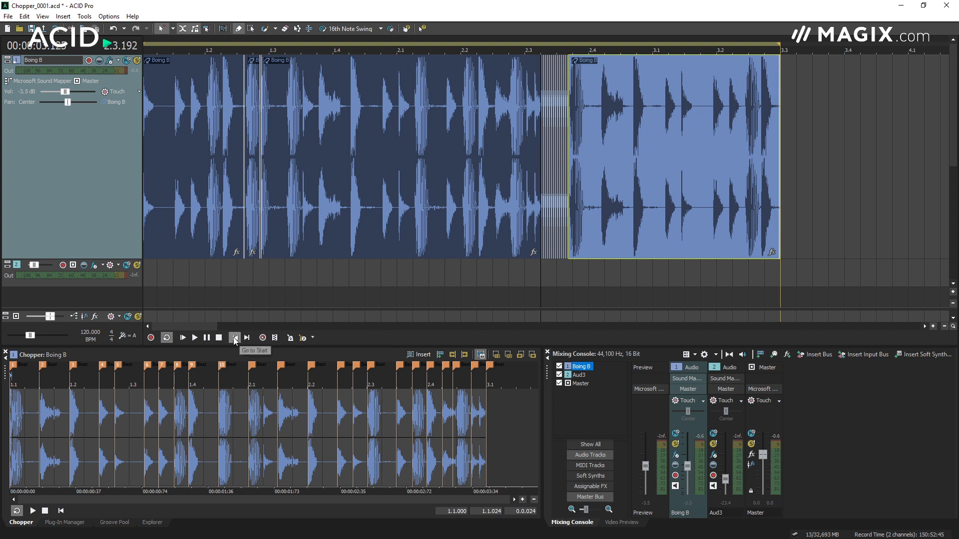
left_click(194, 338)
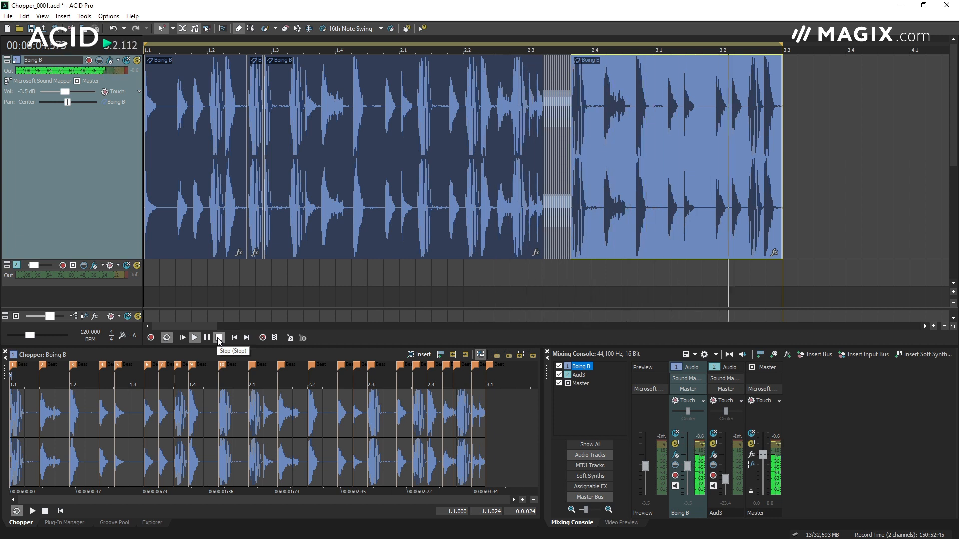
left_click(219, 338)
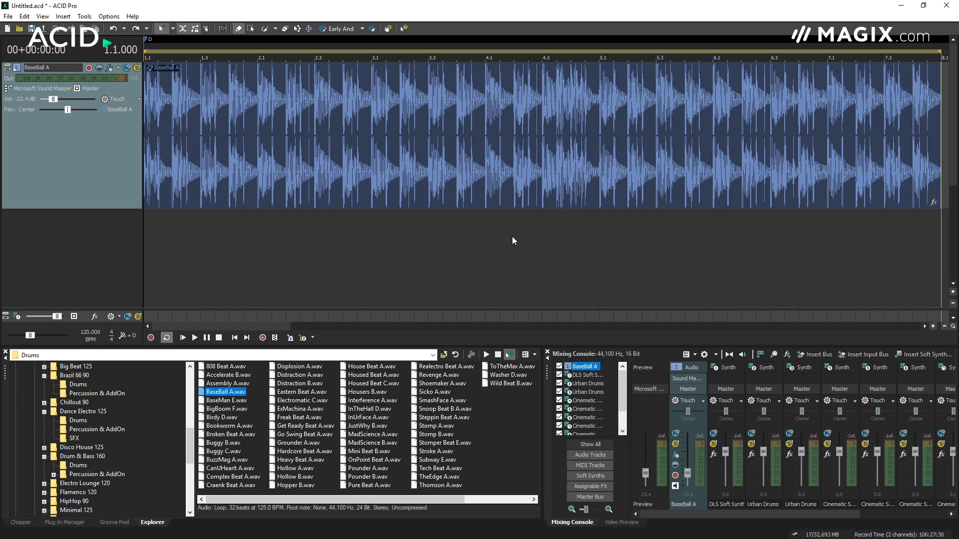
Step: Select the BaseBall A event at 4.2.000, show the Groove Pool, play the drum loop without a groove, and stop
left_click(515, 188)
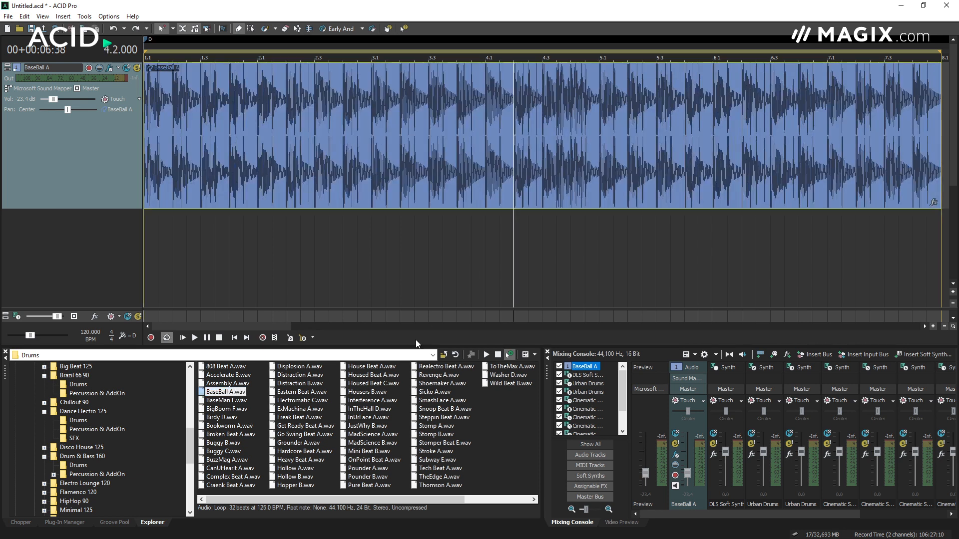
left_click(129, 522)
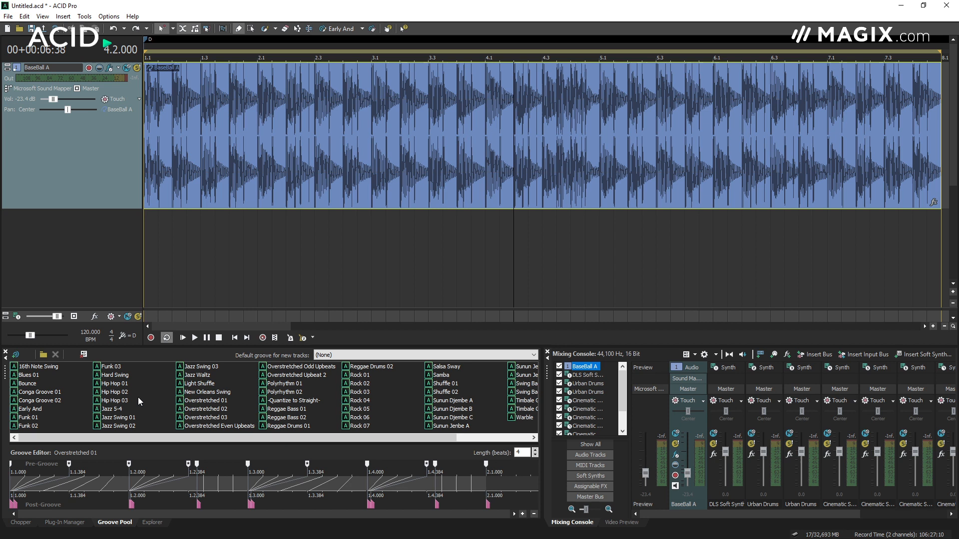
left_click(193, 340)
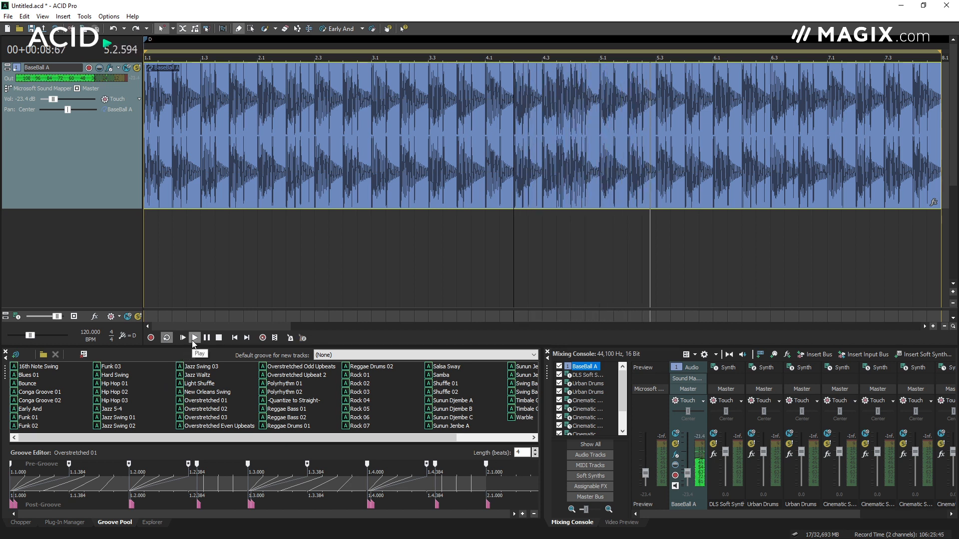
left_click(219, 338)
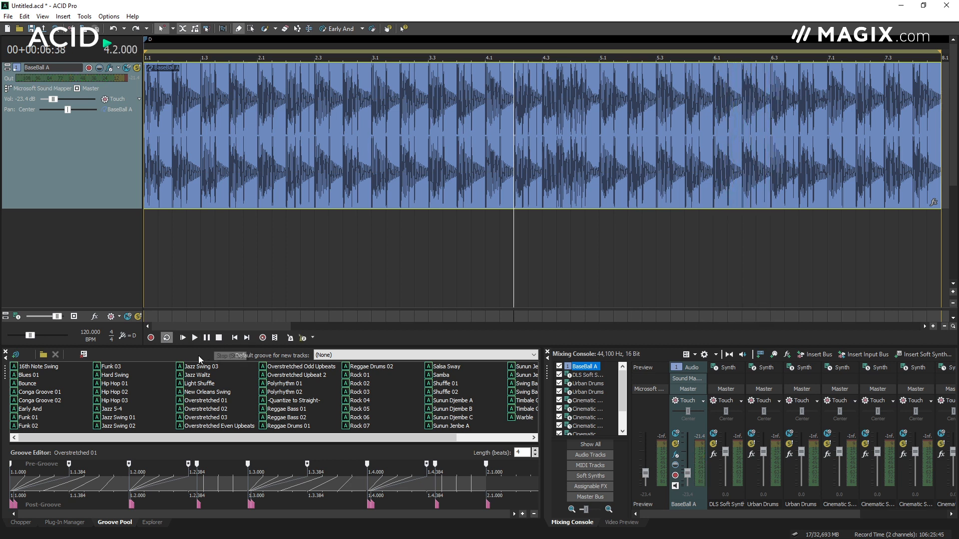
Step: Apply the Early And groove to the BaseBall A track, play the result, and stop playback
left_click_drag(42, 413, 338, 194)
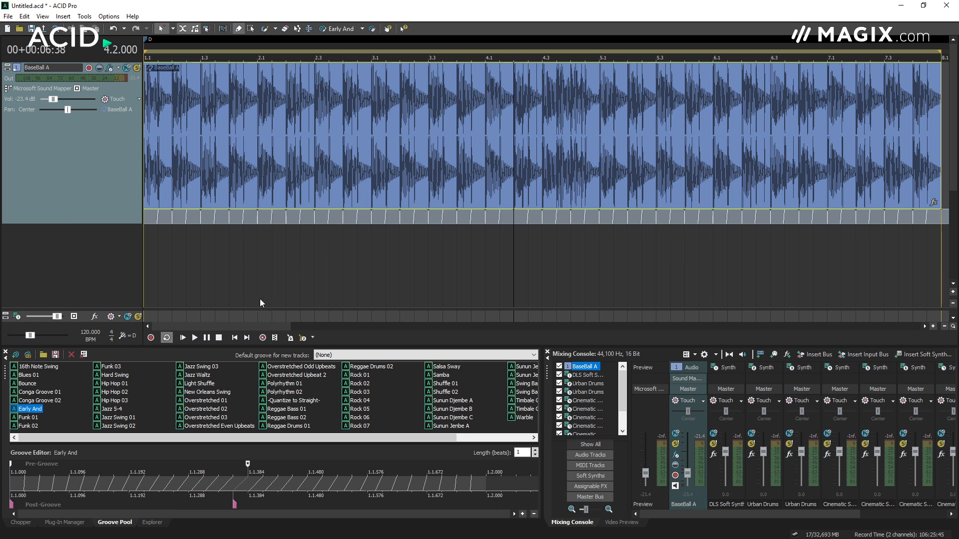
left_click(195, 338)
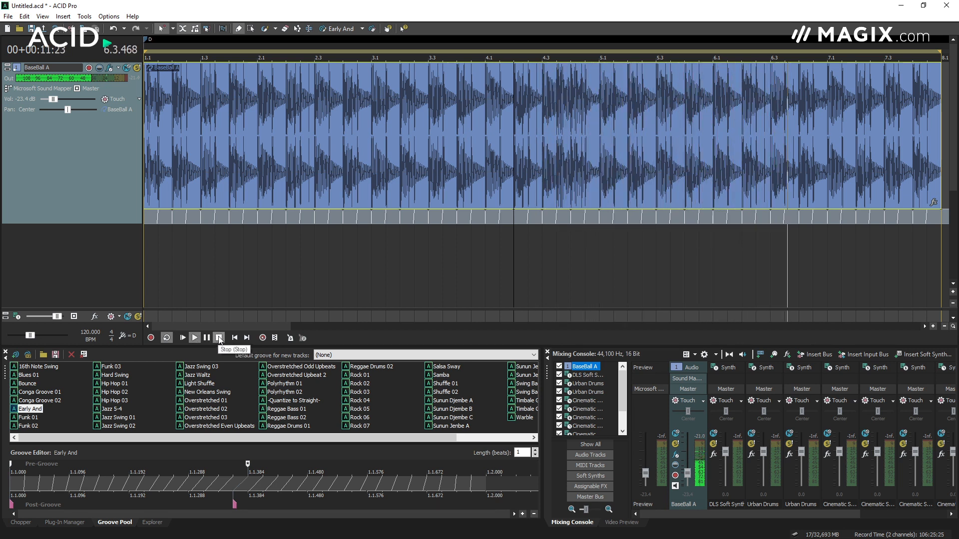
left_click(219, 338)
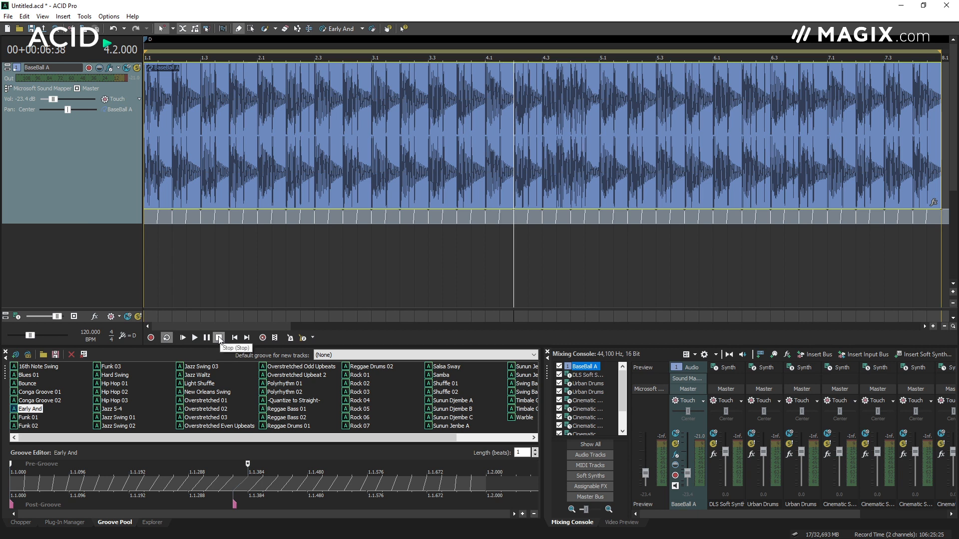
Step: Play the BaseBall A track while applying the Jazz Waltz groove and replacing it with Overstretched 01
left_click(195, 339)
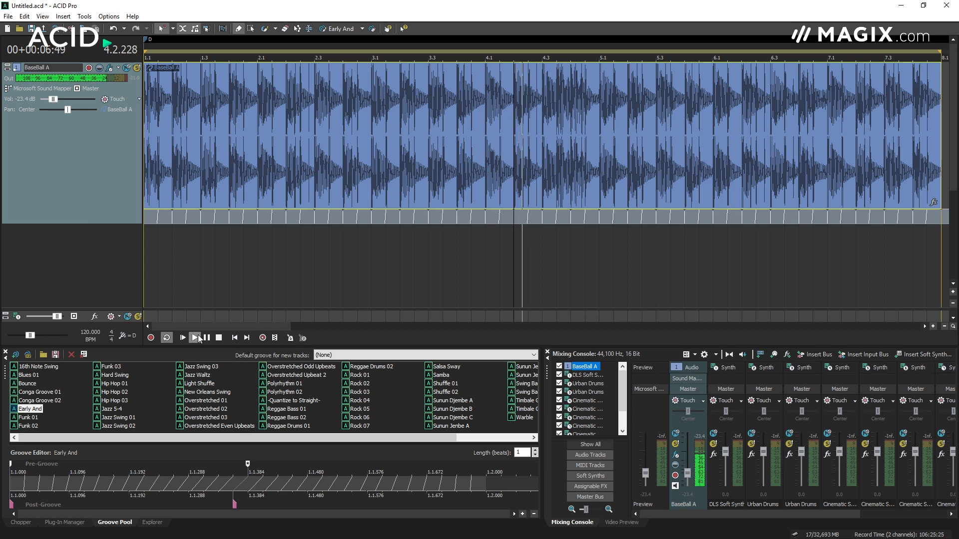
left_click_drag(196, 375, 346, 216)
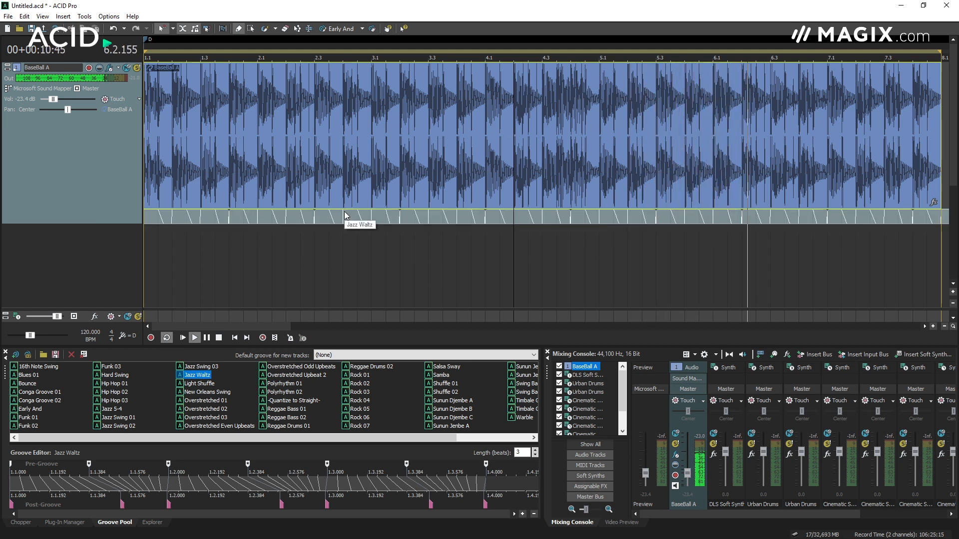
left_click_drag(205, 400, 391, 216)
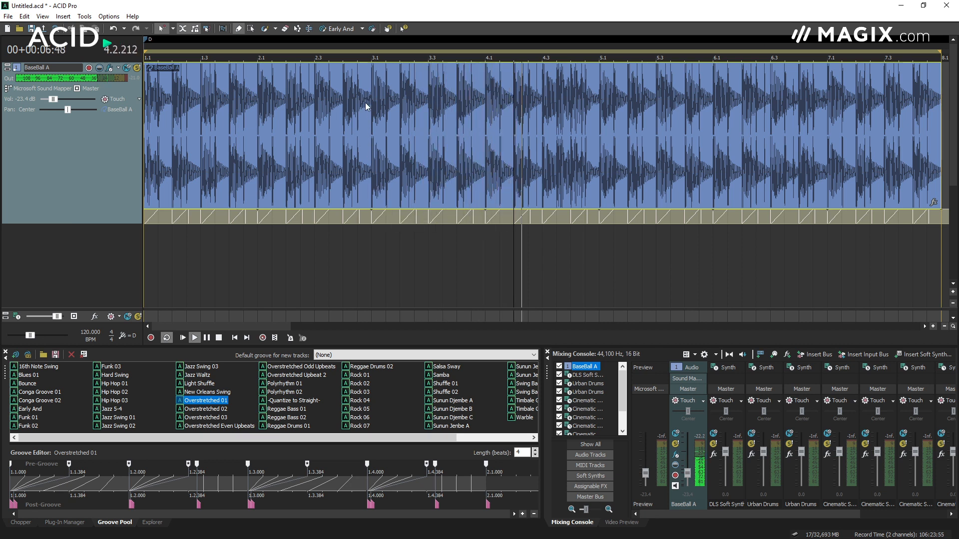
Step: Paint the Early And groove over two separate stretches of the BaseBall A groove strip during playback, and stop playback
left_click(362, 28)
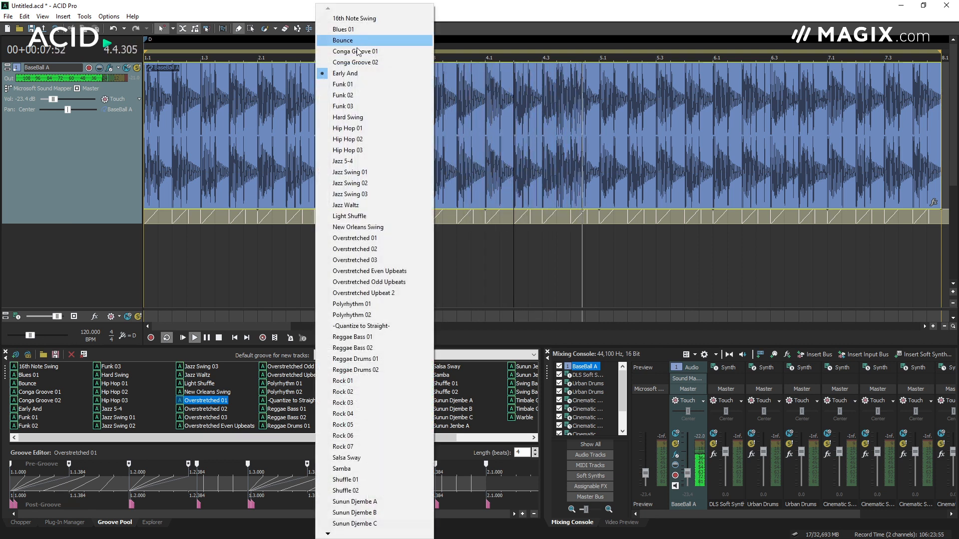
left_click(361, 70)
left_click_drag(236, 214, 397, 215)
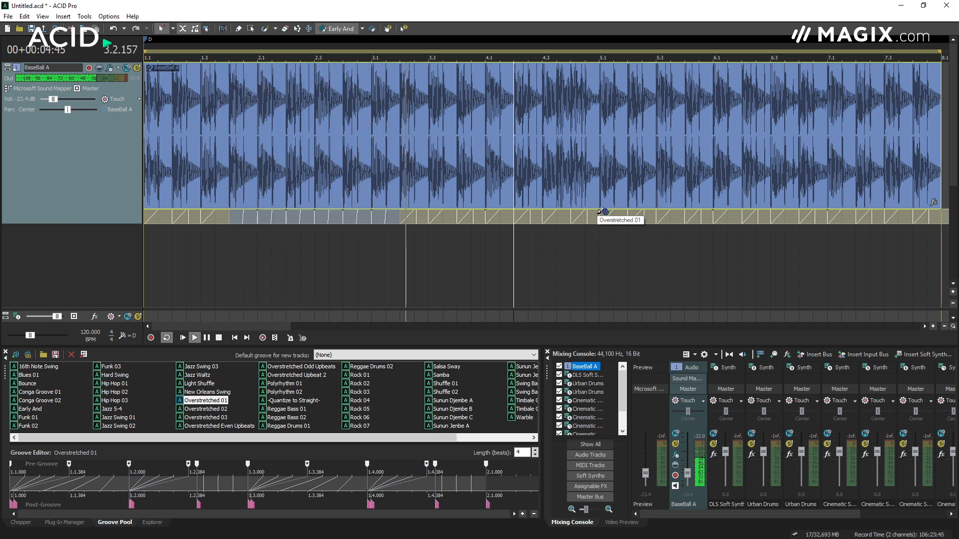
left_click_drag(585, 217, 759, 218)
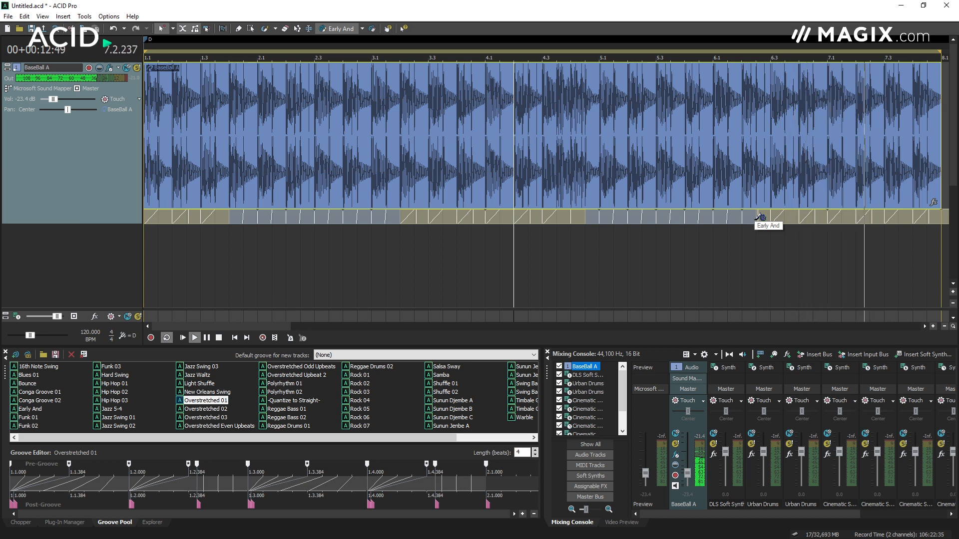
left_click(219, 338)
Step: Erase the grooves along the whole BaseBall A track and play the loop from the project start
left_click_drag(145, 217, 939, 219)
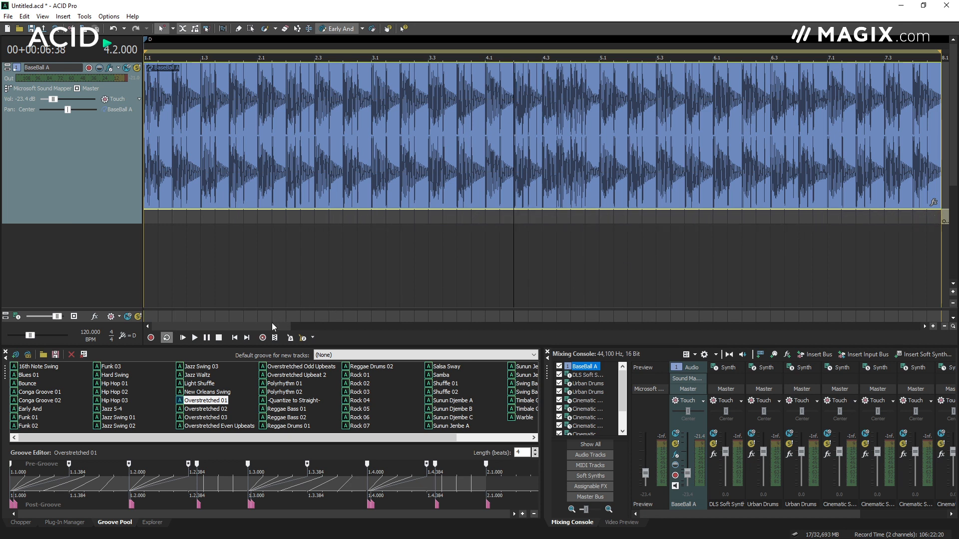
left_click(237, 338)
key("space")
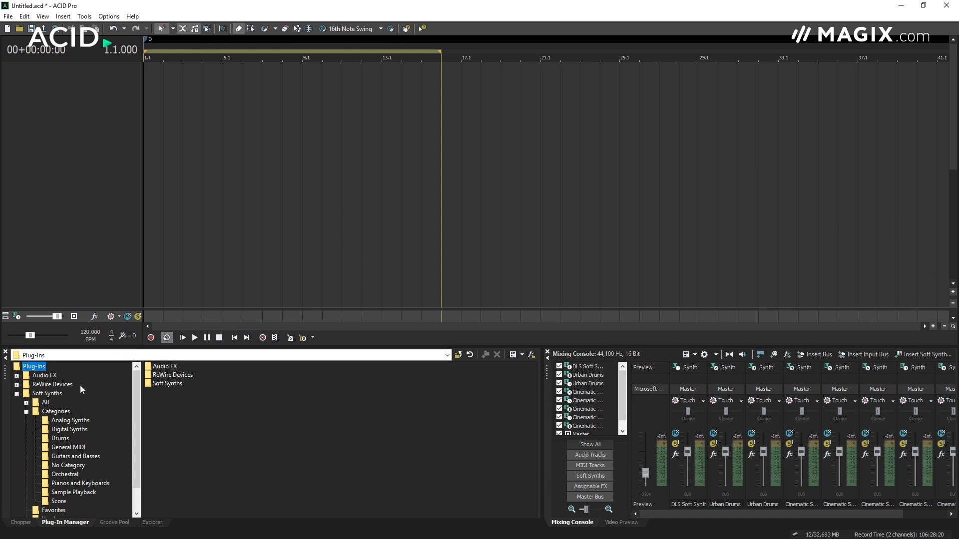
Step: List the MAGIX vendor's soft synths, insert a new MIDI track, and assign Cinematic Synth (64) to it
scroll(77, 390, "down", 1)
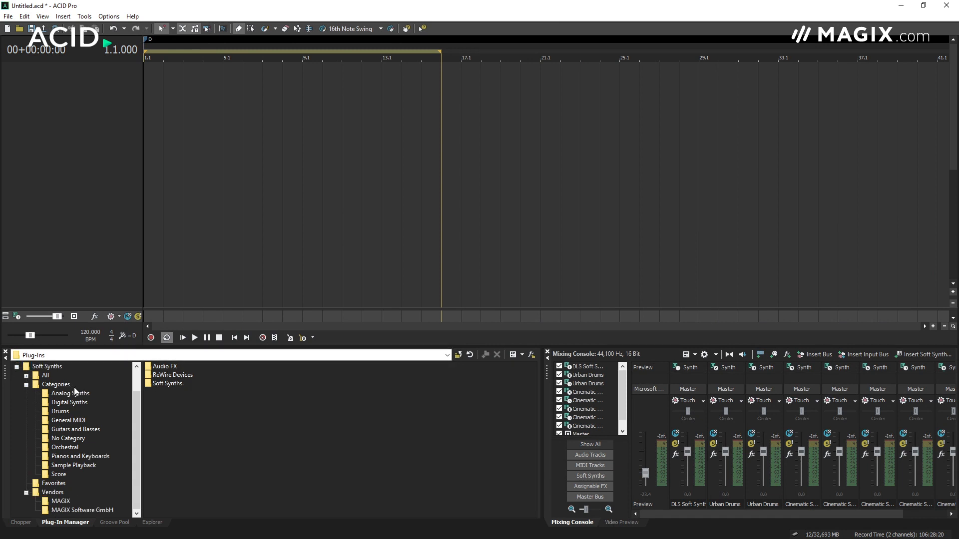
left_click(60, 502)
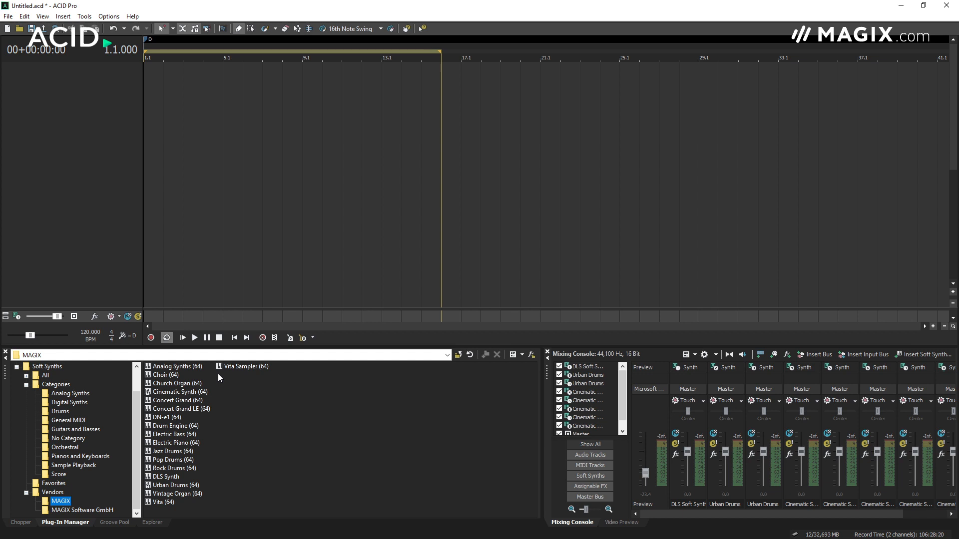
left_click(63, 16)
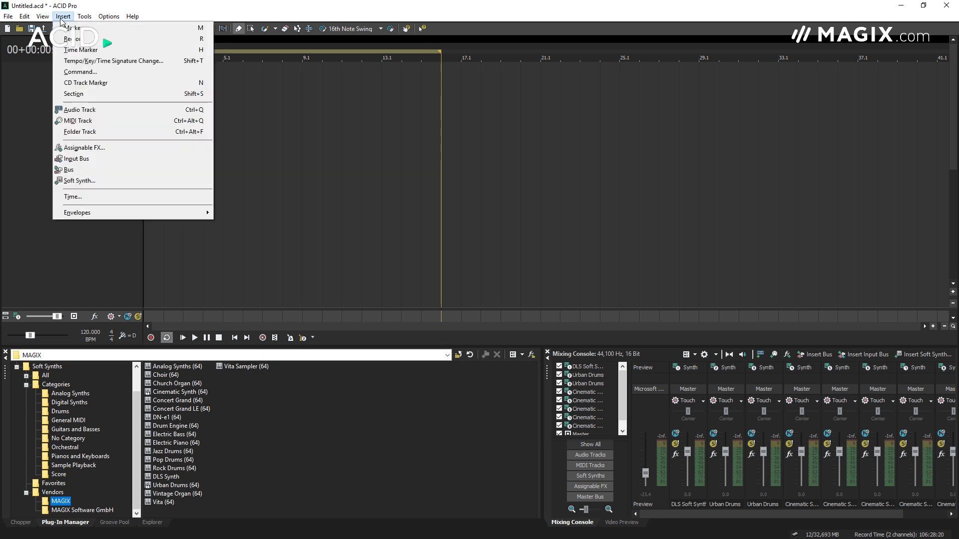
left_click(89, 121)
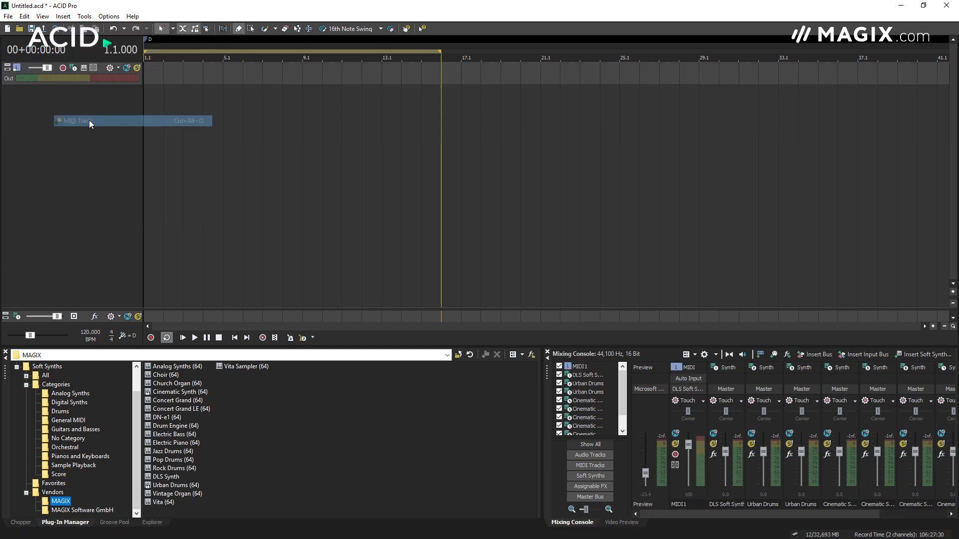
left_click_drag(177, 392, 97, 82)
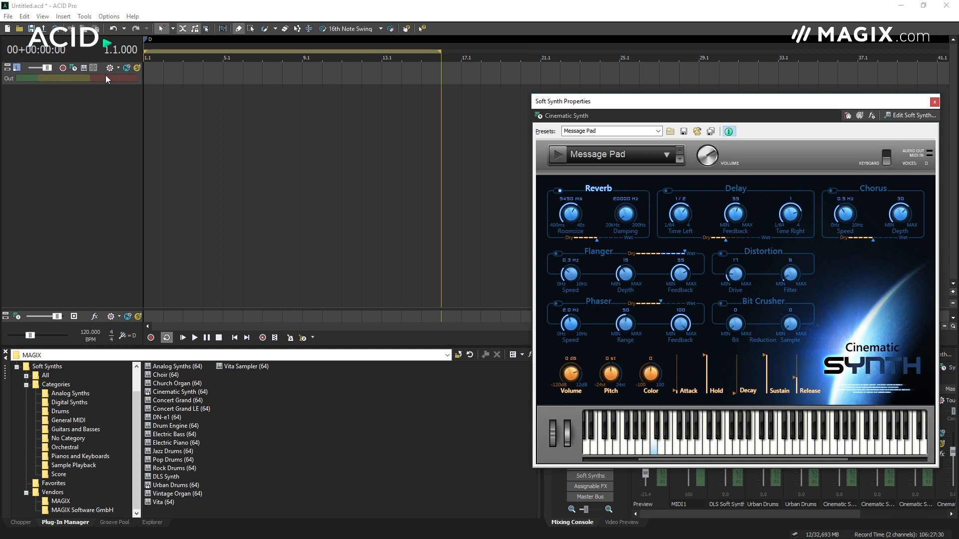
Step: Enable inline MIDI editing, enlarge the MIDI1 track to show its piano roll, and arm it for recording
left_click(221, 32)
left_click_drag(135, 84, 130, 296)
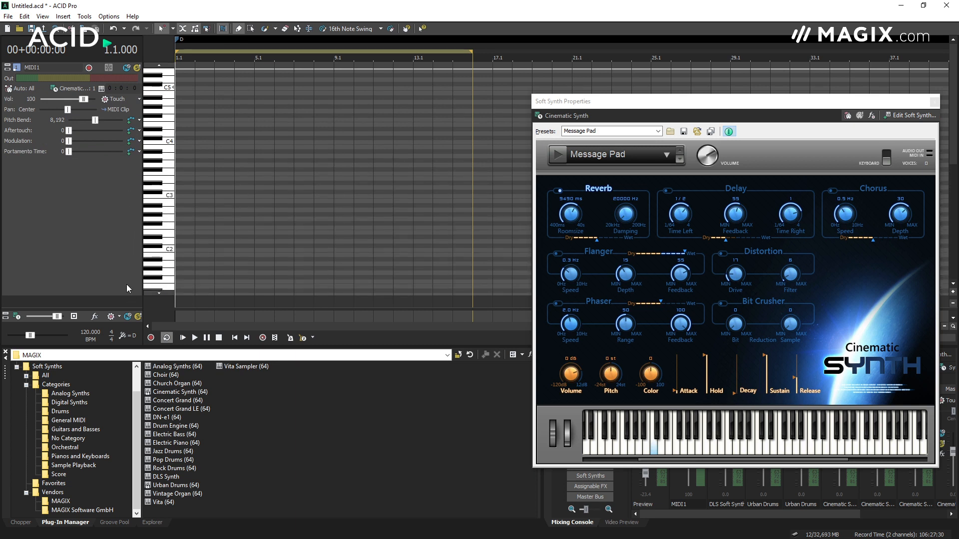
left_click(92, 213)
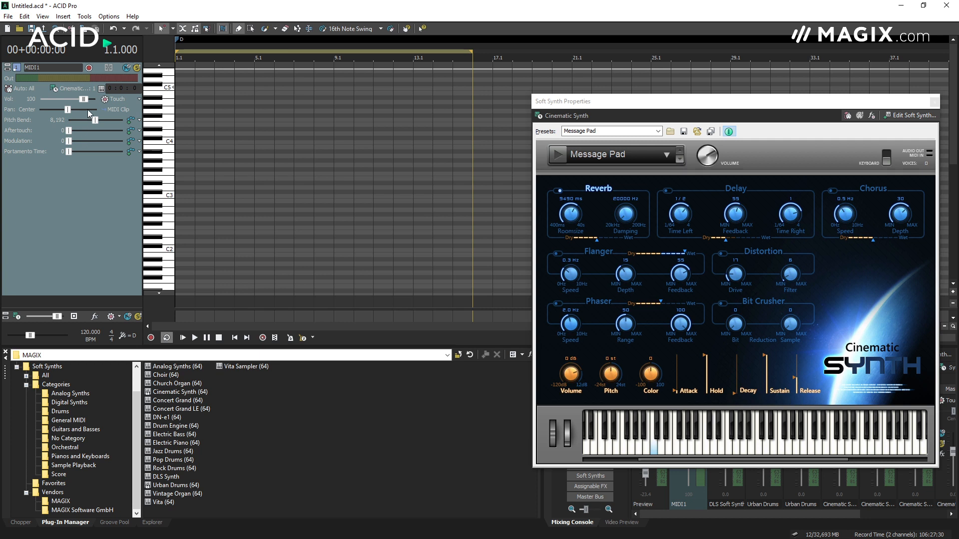
left_click(89, 68)
Step: Record four notes on MIDI1, alternating between two piano roll keys just above C2, and stop recording
left_click(151, 338)
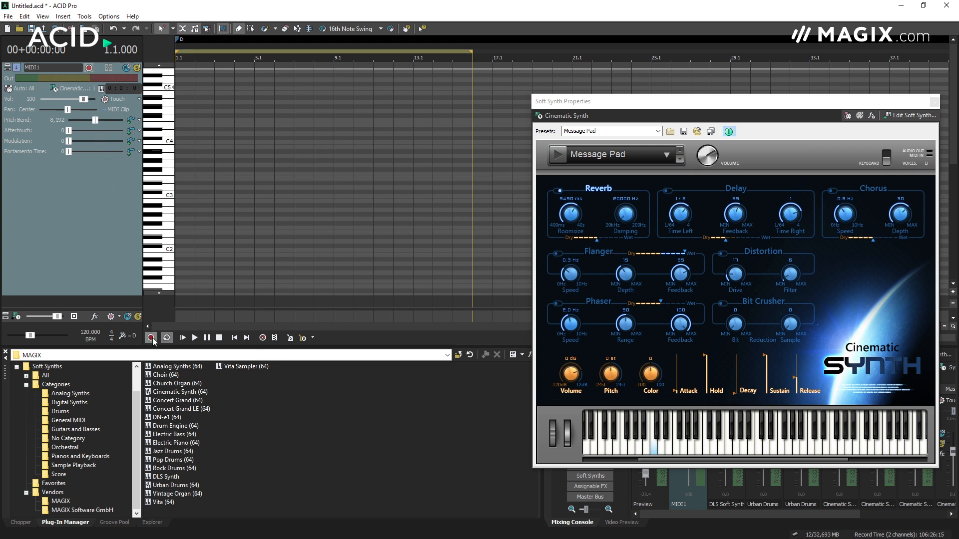
left_click(170, 242)
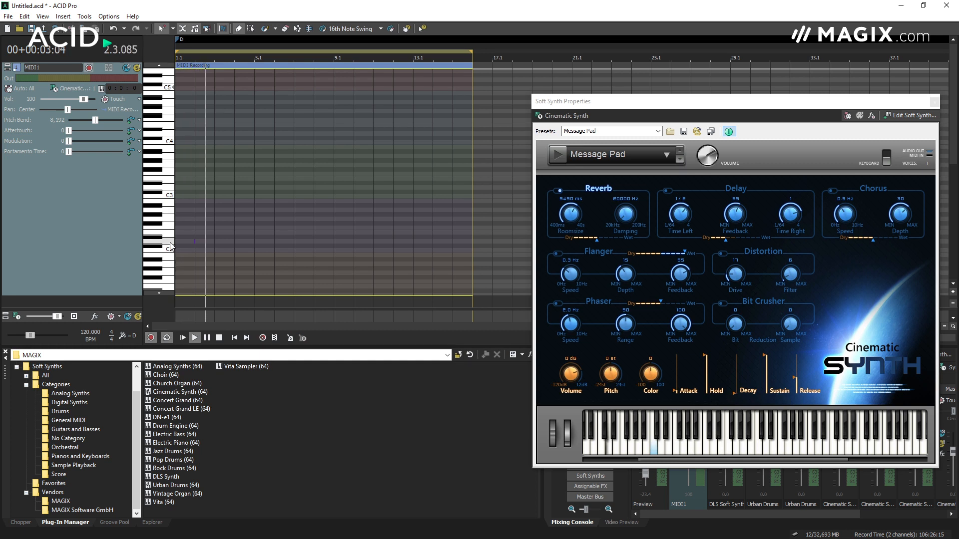
left_click(171, 227)
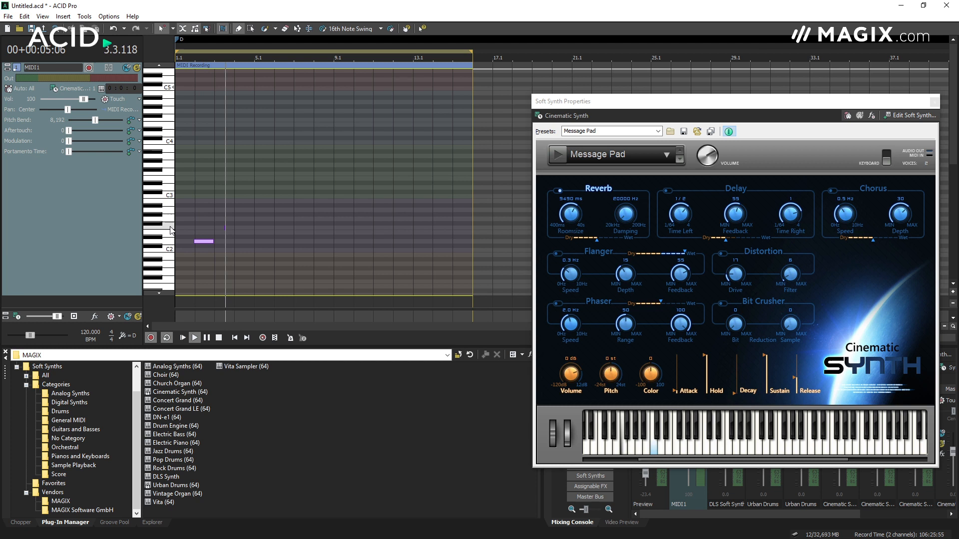
left_click(170, 243)
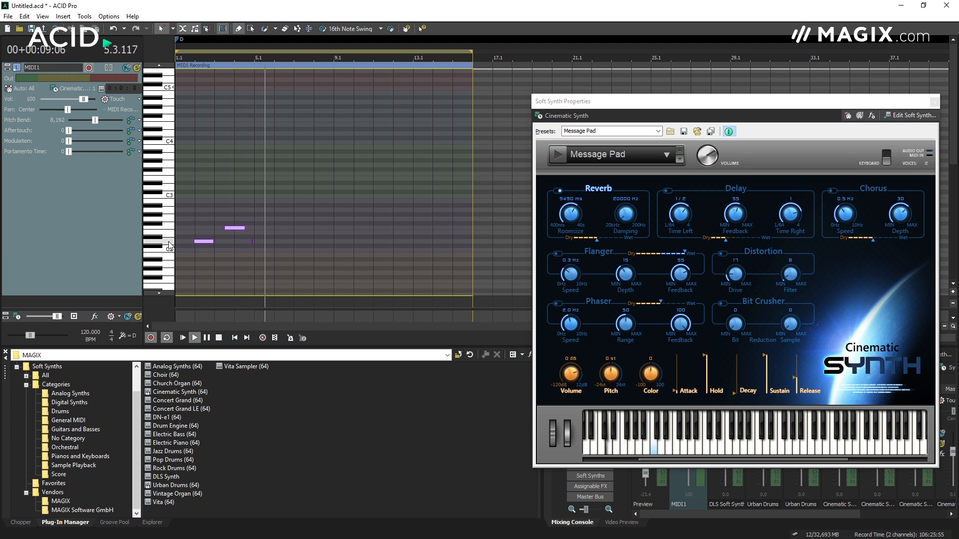
left_click(170, 228)
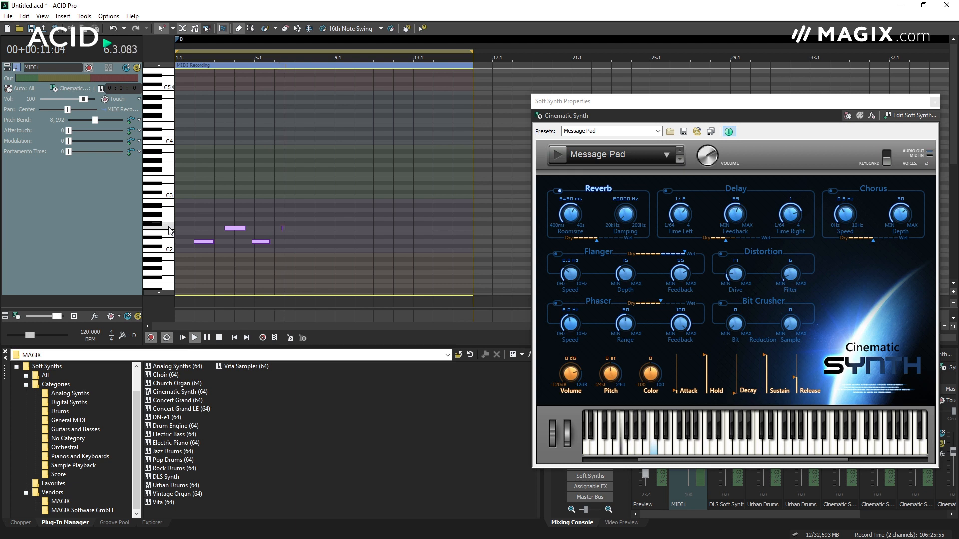
key("space")
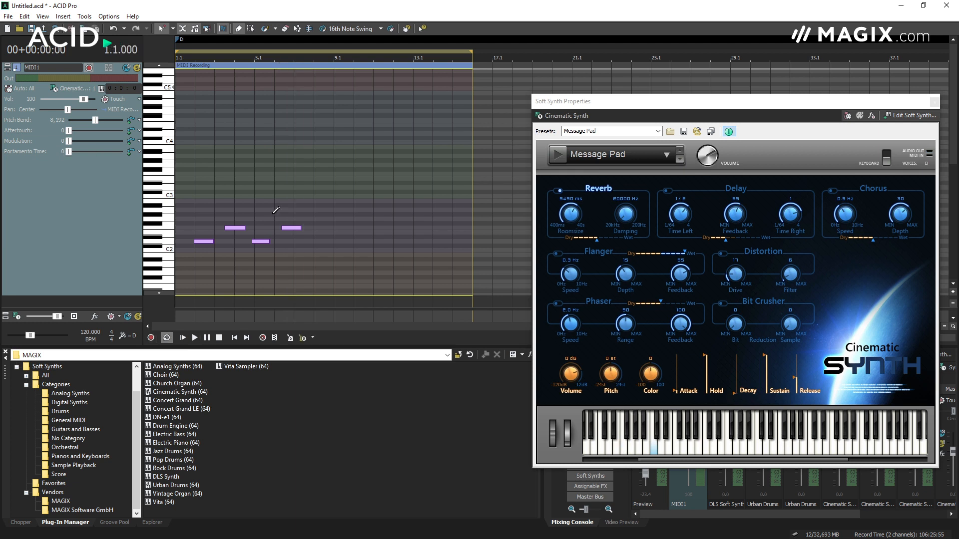
Step: Shorten both the loop region and the MIDI recording clip to end at 8.1
left_click_drag(472, 52, 313, 51)
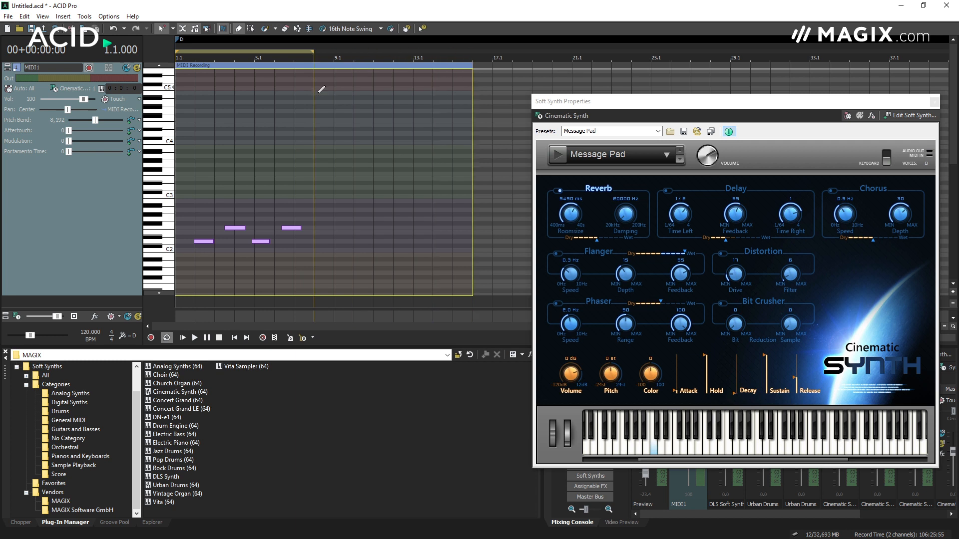
scroll(321, 93, "down", 1)
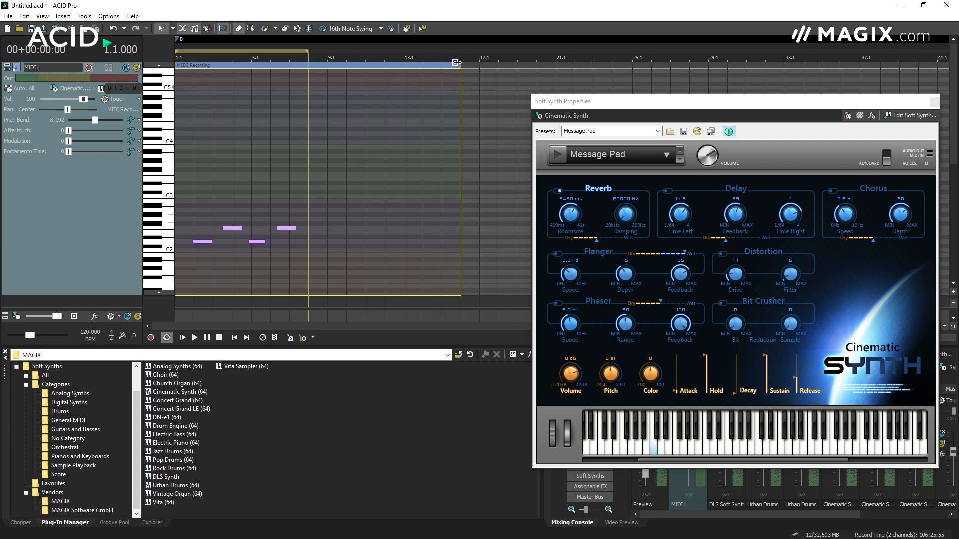
left_click_drag(456, 63, 307, 79)
scroll(224, 239, "up", 4)
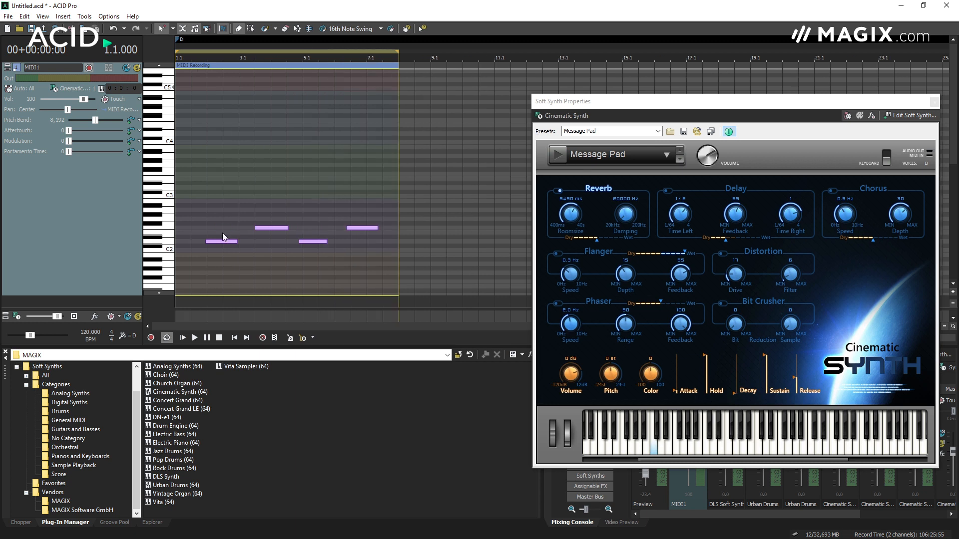
Step: Align the four recorded notes with the grid, starting at about 1.4, 3.2, 4.4 and 6.1, and close the Cinematic Synth properties
left_click_drag(239, 242, 229, 242)
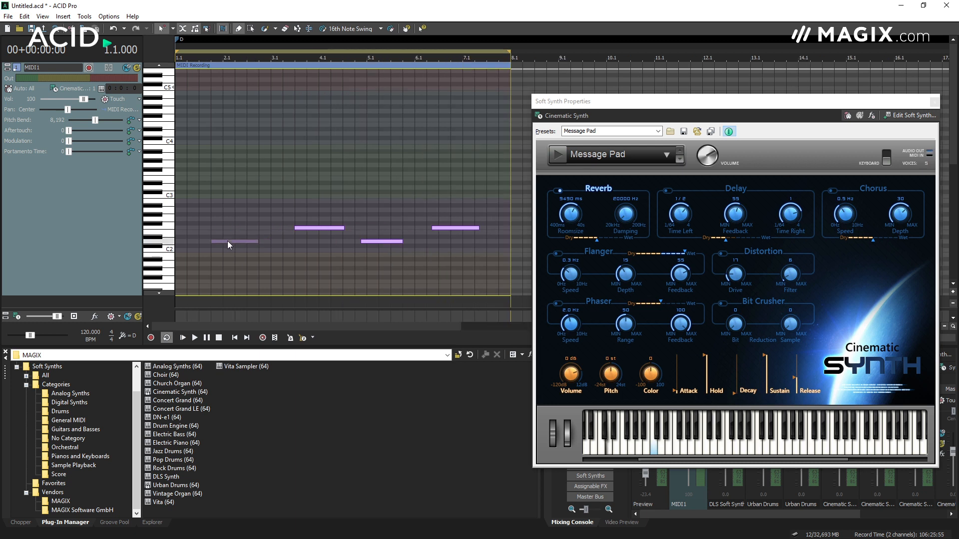
left_click_drag(303, 228, 291, 231)
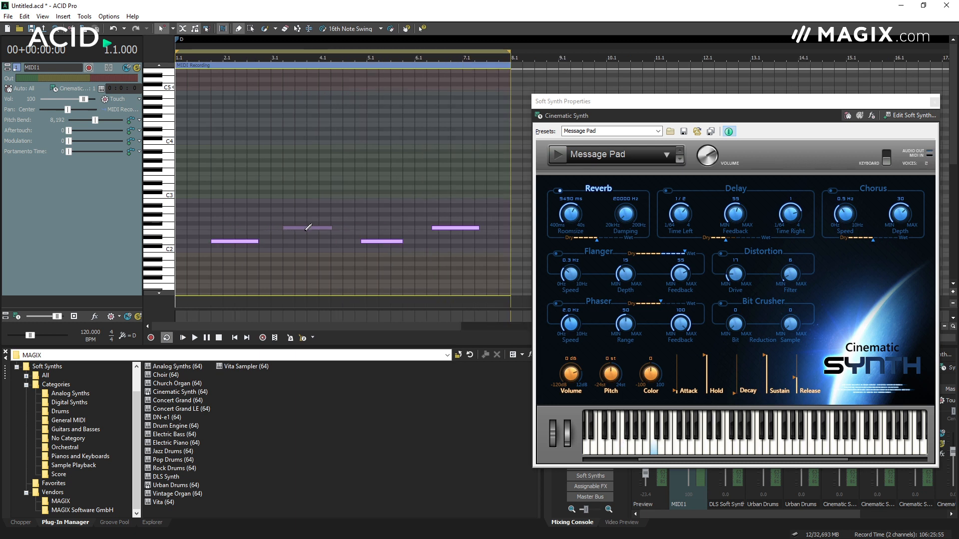
left_click_drag(369, 243, 363, 246)
left_click_drag(443, 231, 404, 242)
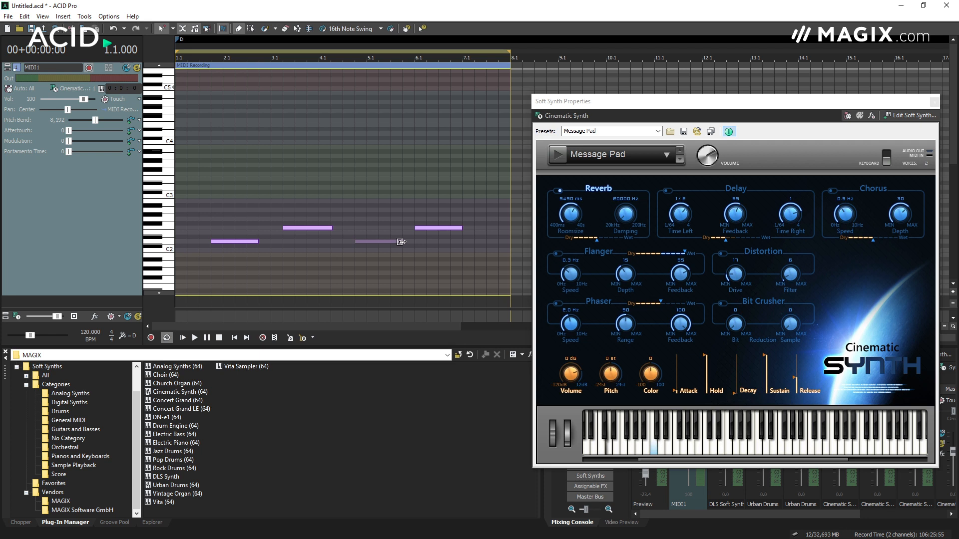
left_click(460, 229)
left_click(461, 228)
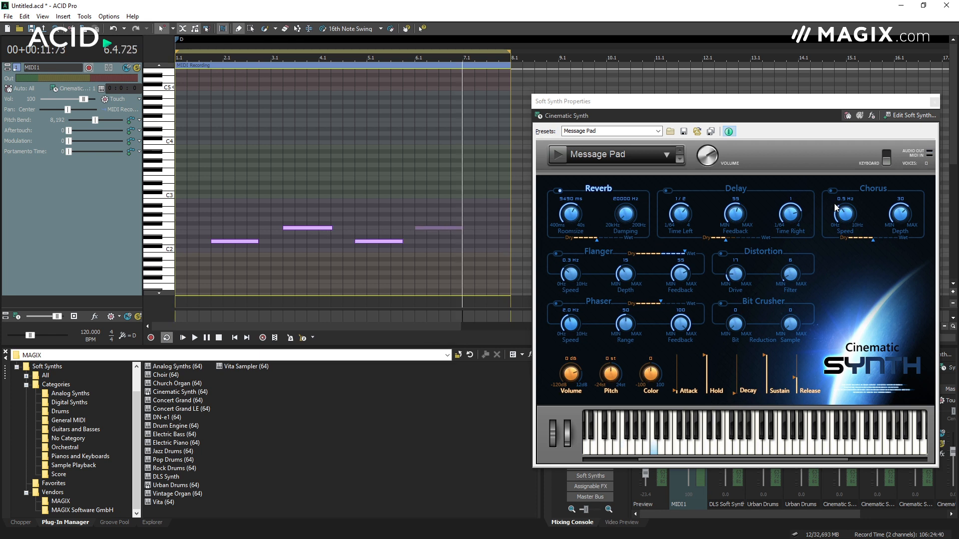
left_click(934, 102)
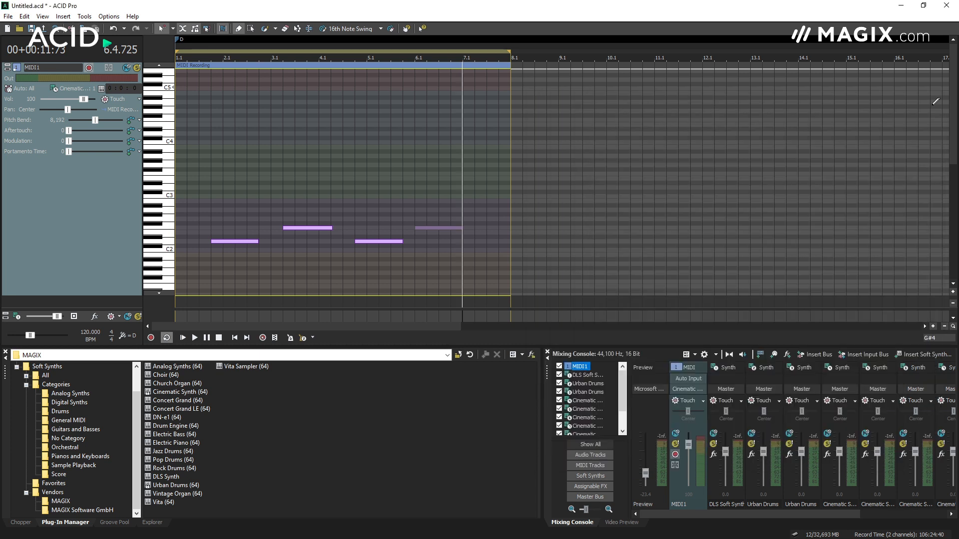